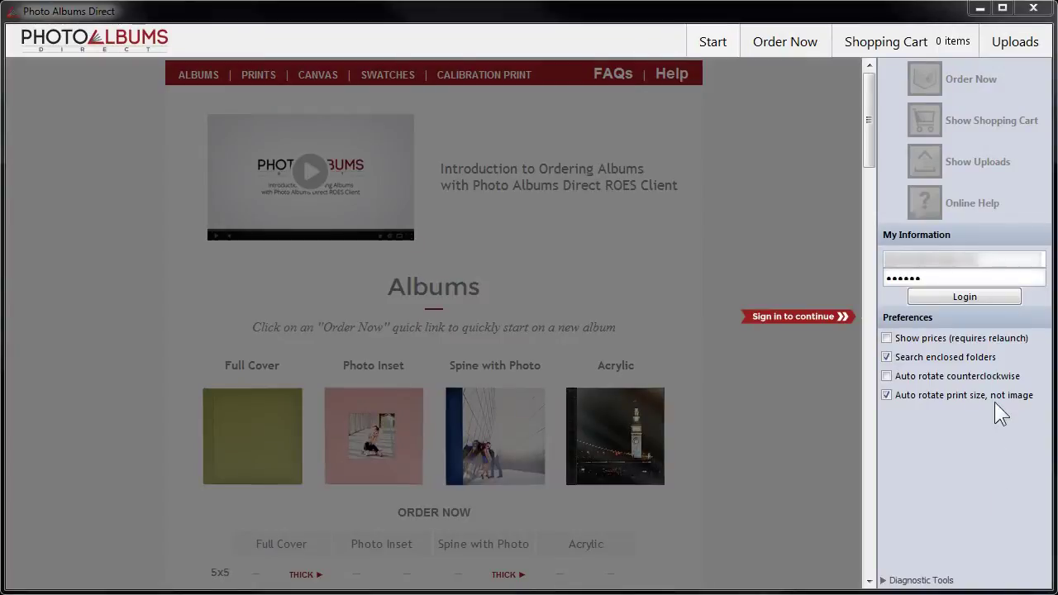
- Log in via My Information so it reads Logged In, opening the 10x10 album workspace
click(987, 296)
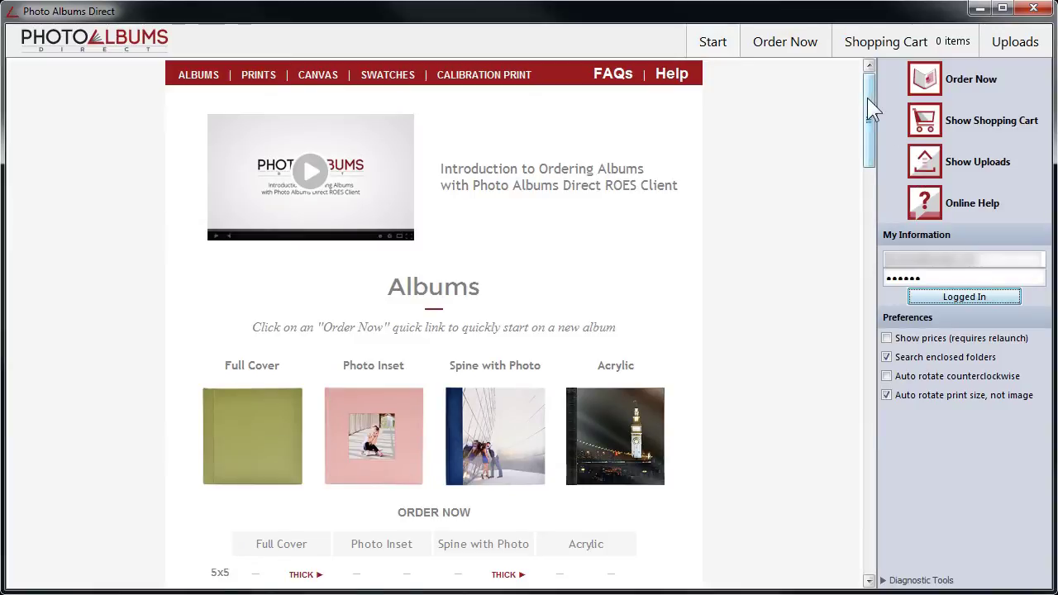
mouse_move(867, 97)
mouse_down()
mouse_move(872, 505)
mouse_move(871, 81)
mouse_up()
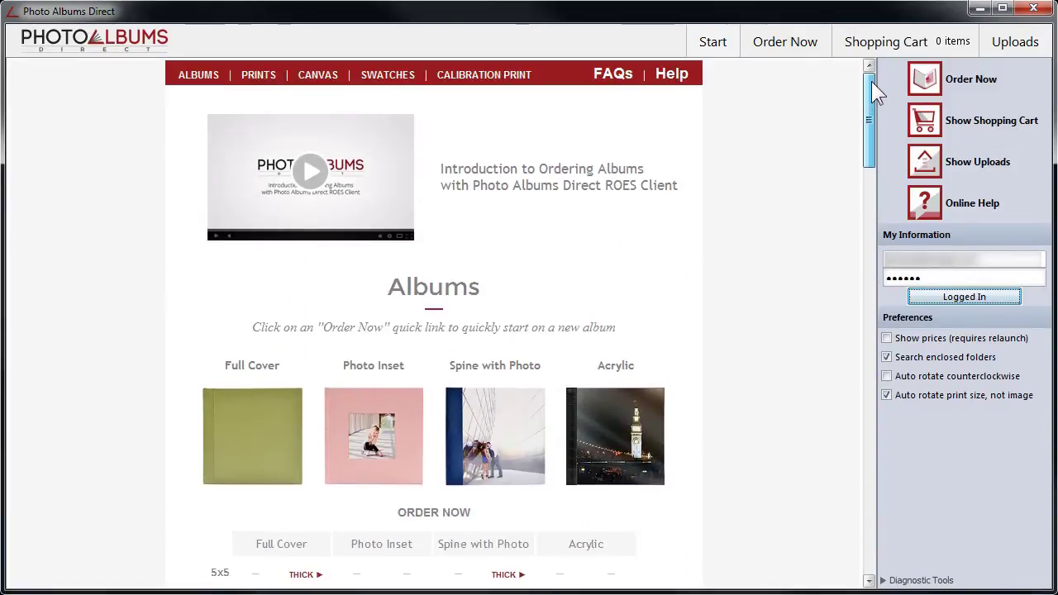
click(929, 80)
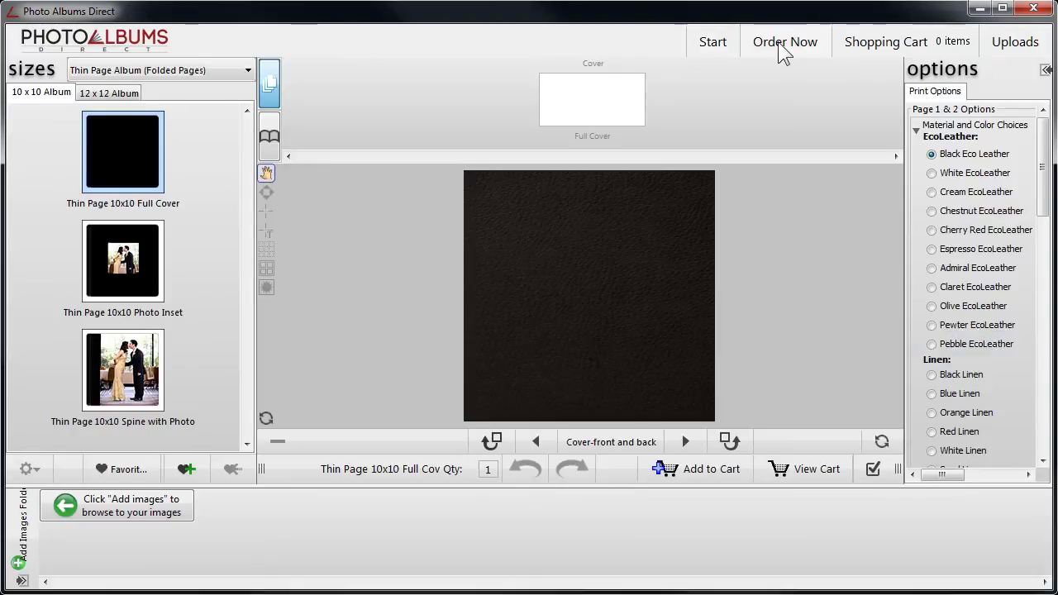
- Return to the Start page and scroll to the Albums ORDER NOW table of sizes and thicknesses
click(723, 39)
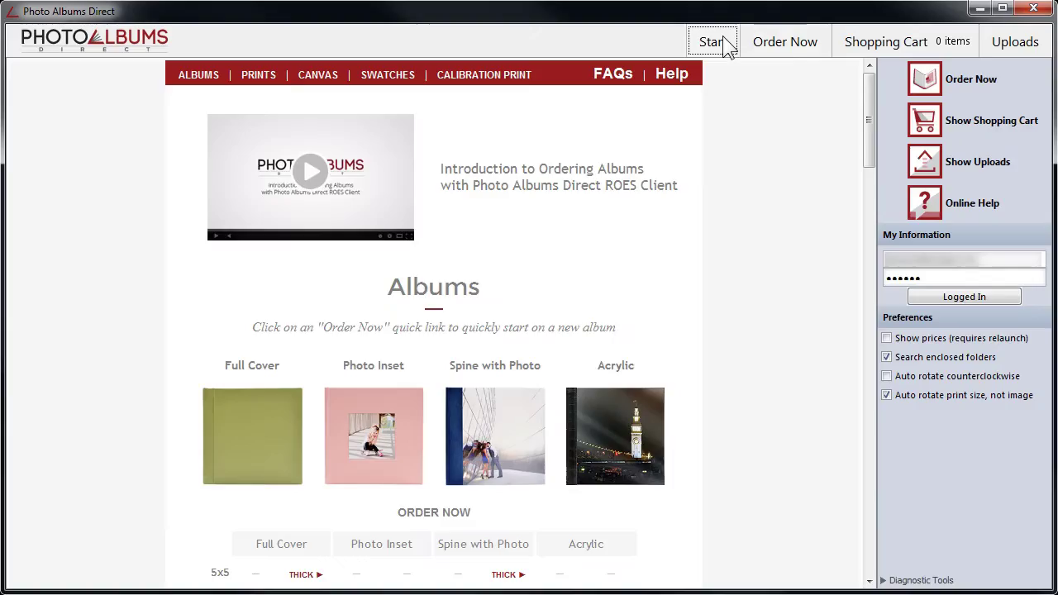
click(796, 48)
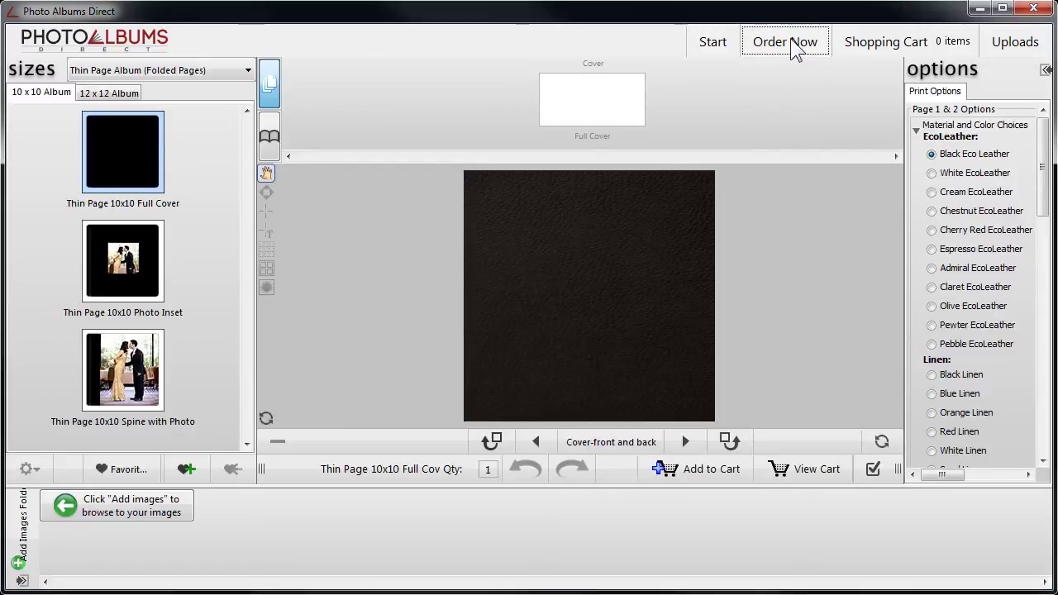
click(716, 39)
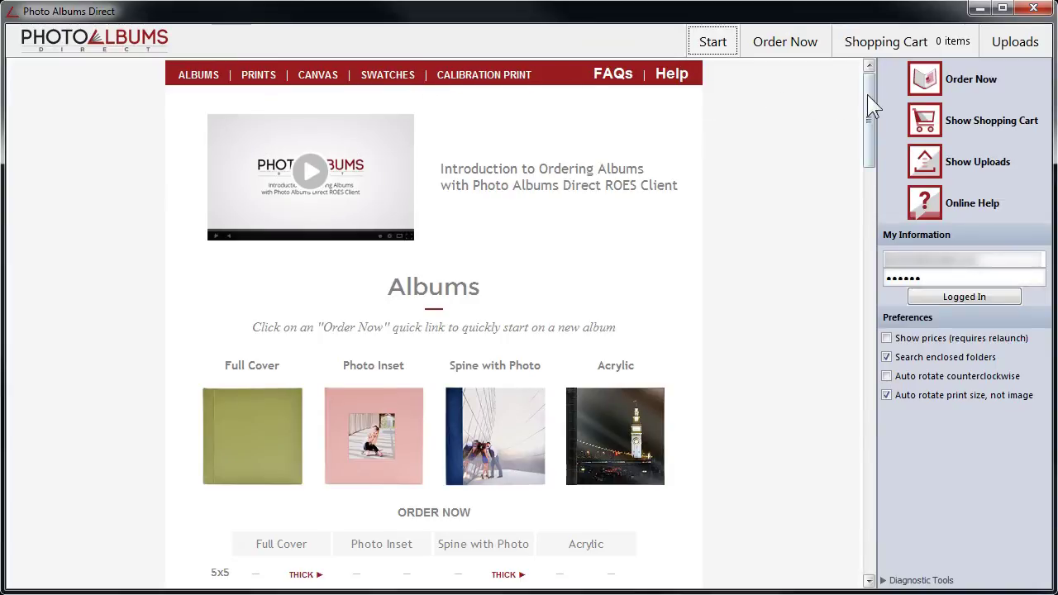
drag(868, 94, 859, 136)
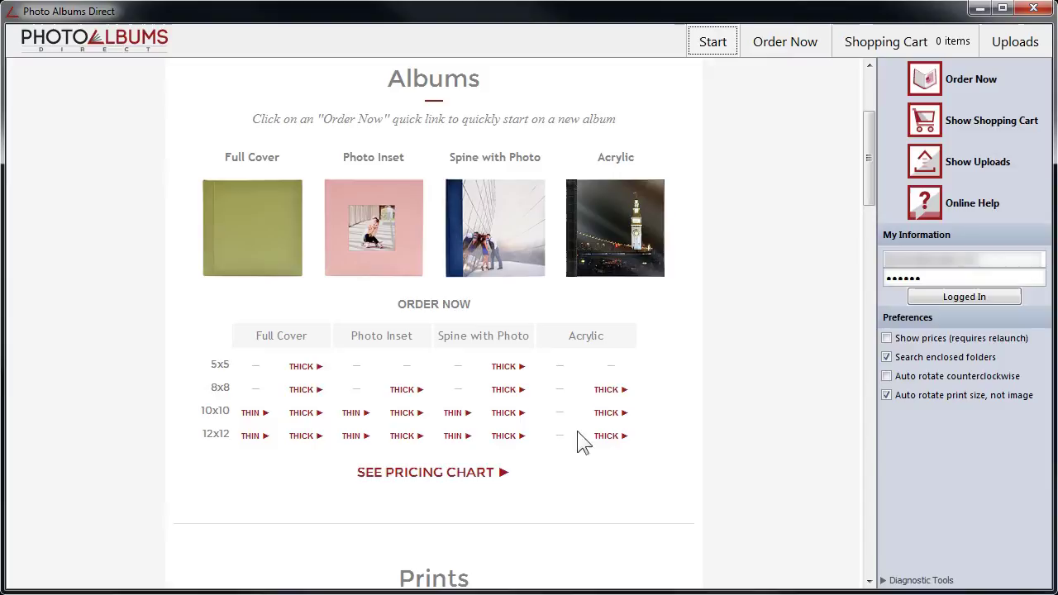
- Start a 12x12 thin-page album and choose the Photo Inset cover over Spine with Photo
click(256, 437)
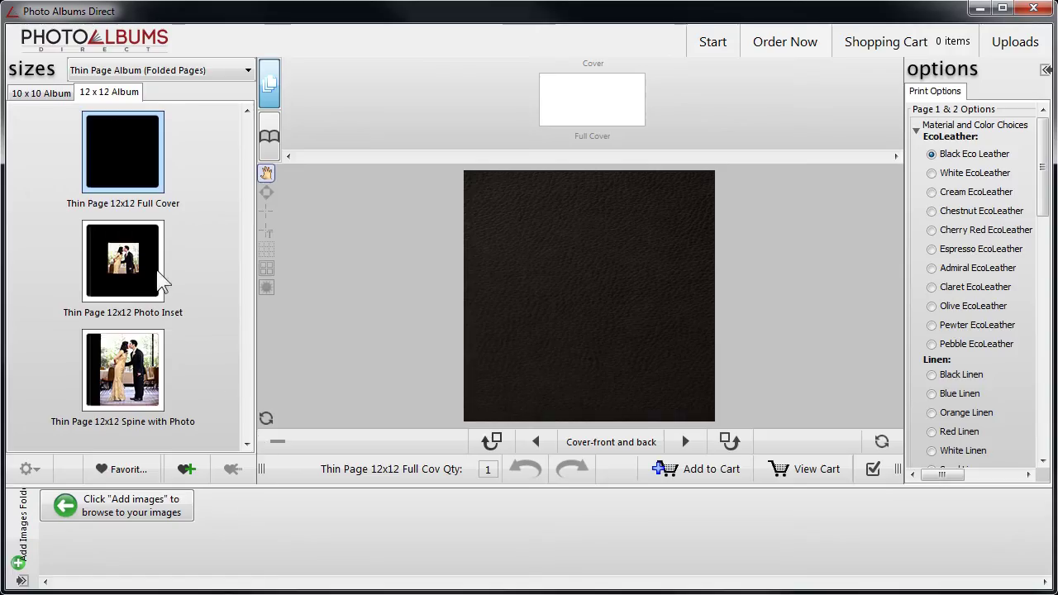
click(152, 267)
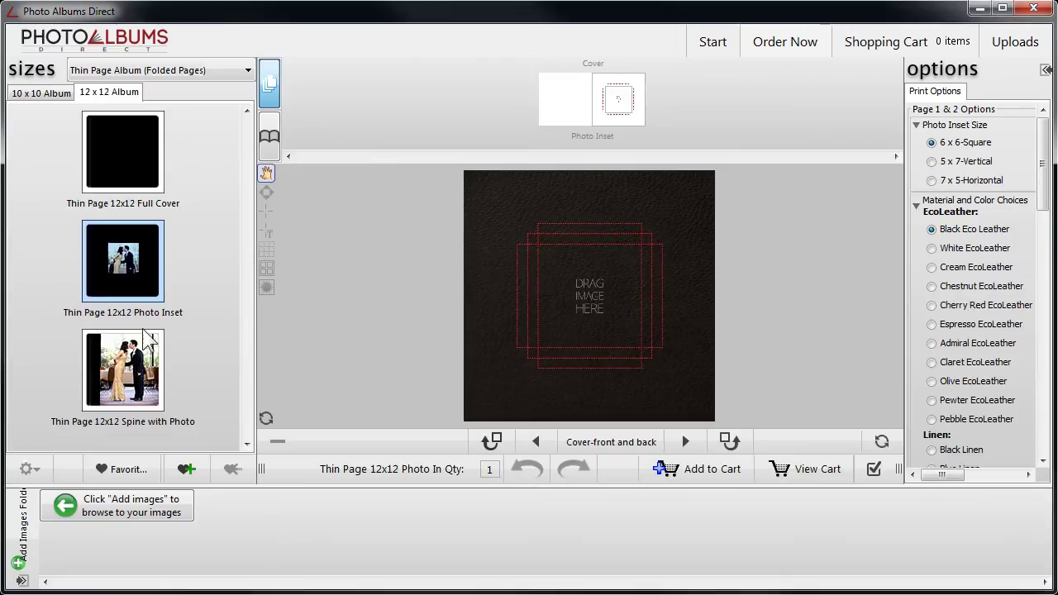
click(138, 354)
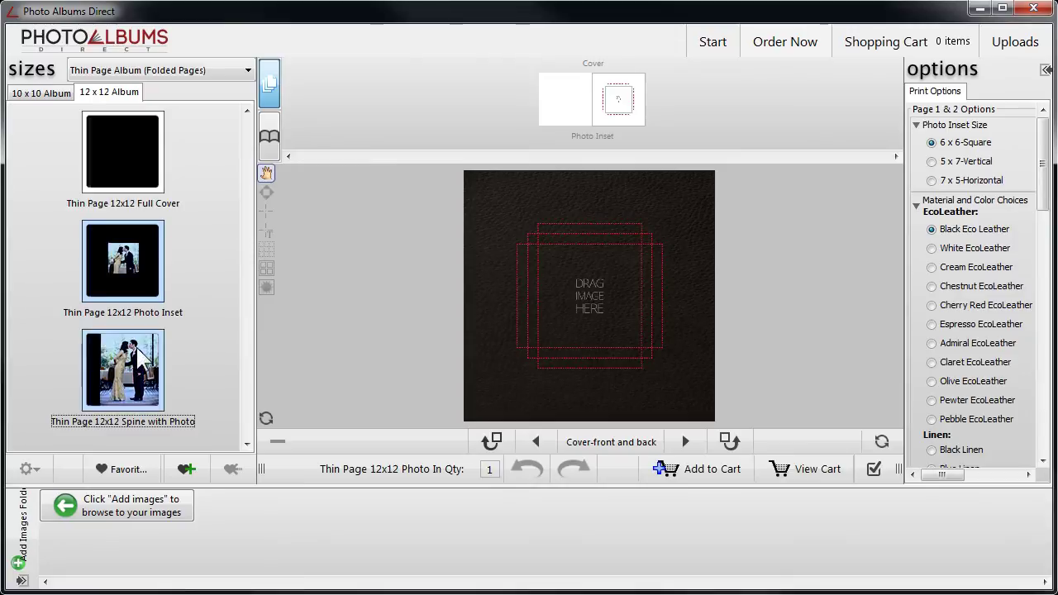
click(140, 261)
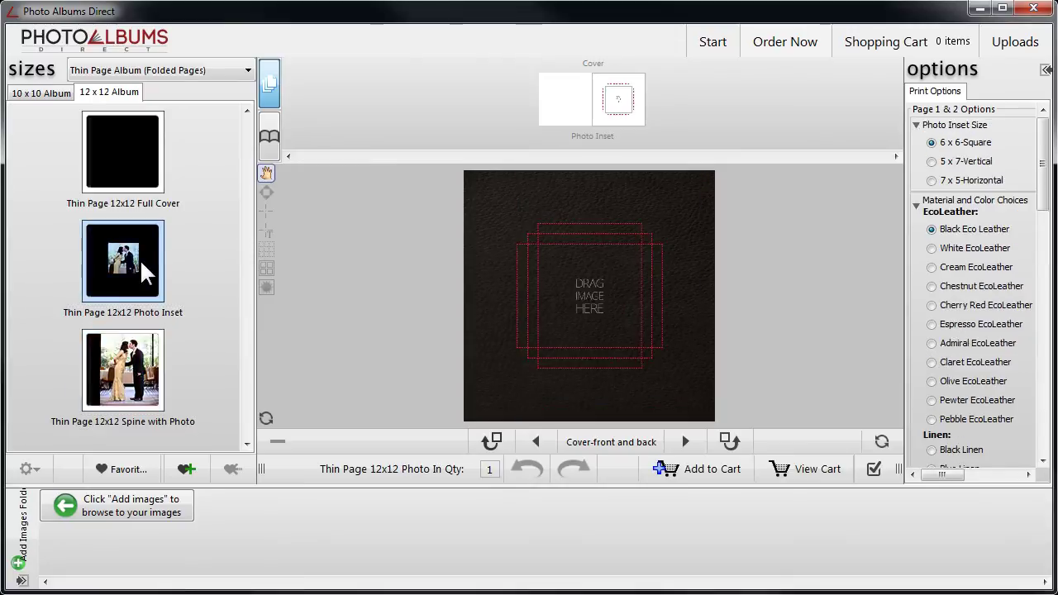
- Browse the product type list and 10x10 designs, then return to the 12x12 album designs
click(249, 70)
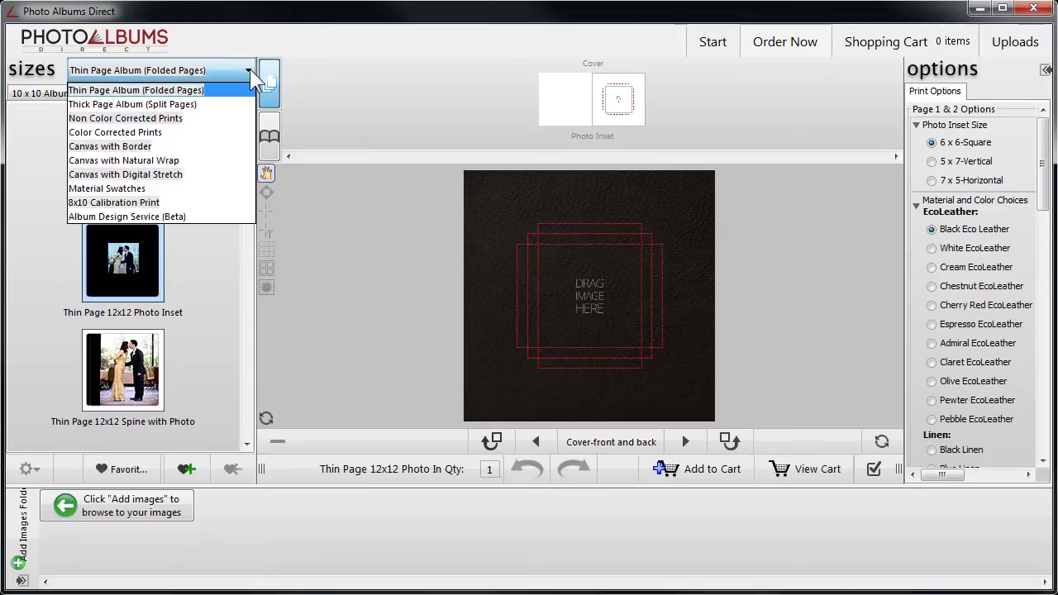
click(250, 69)
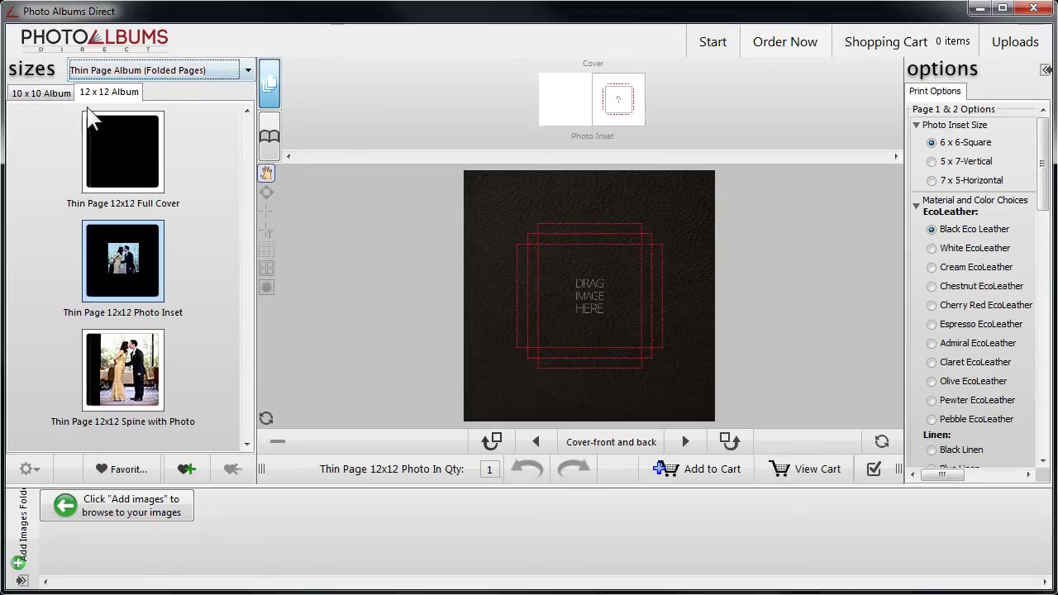
click(41, 95)
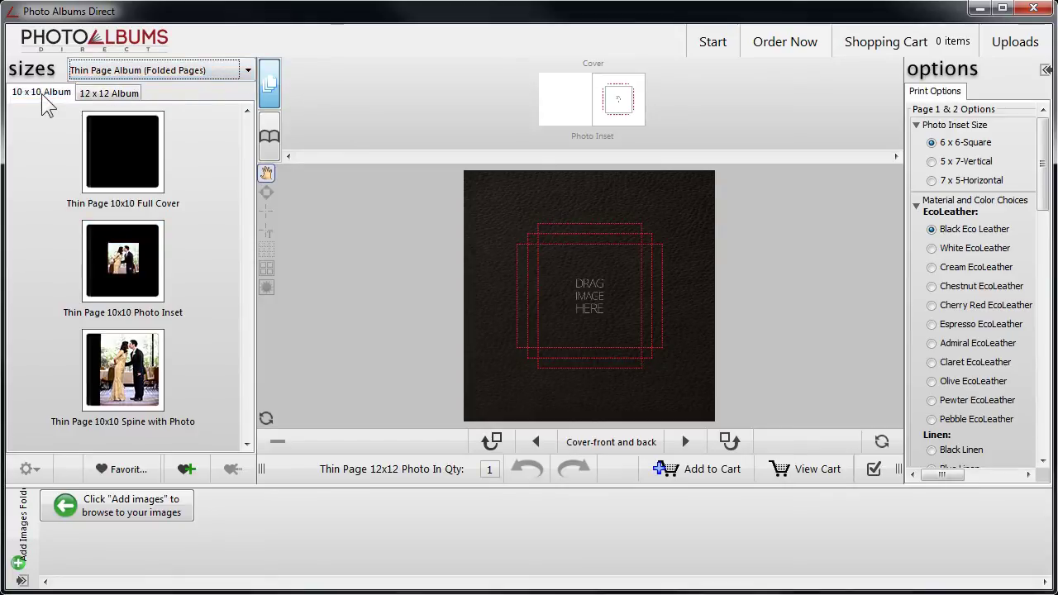
click(116, 99)
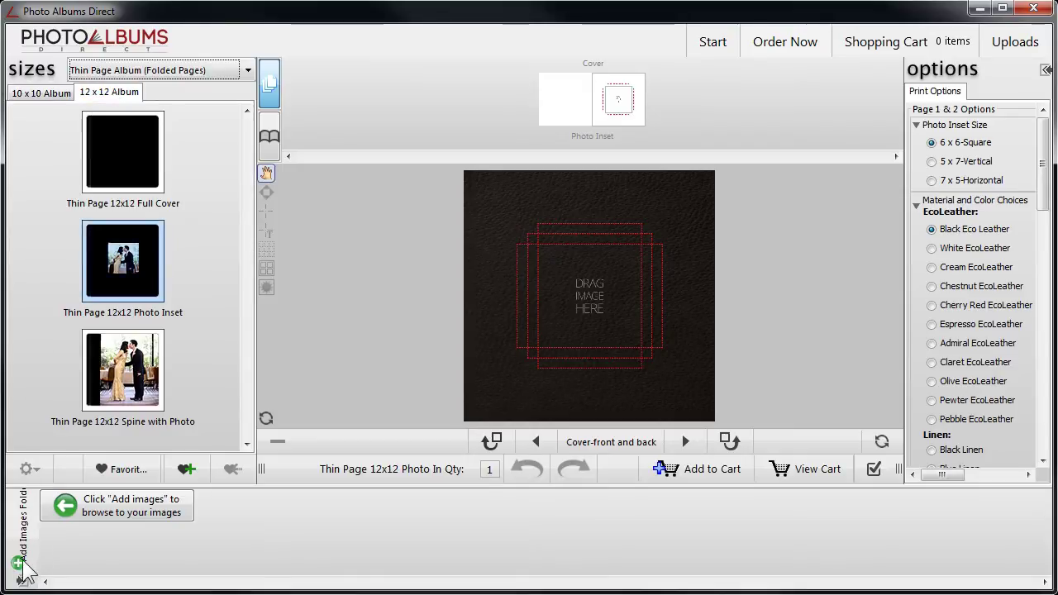
- Drag the photo folder into the images area, loading cover.jpg and katie_01–katie_10
click(66, 508)
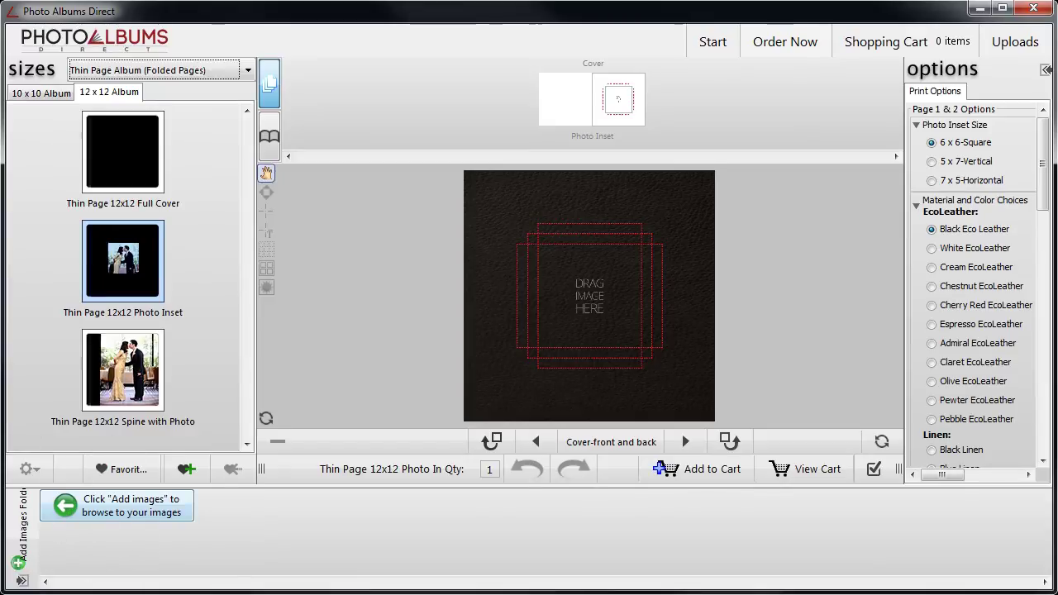
drag(893, 337, 365, 522)
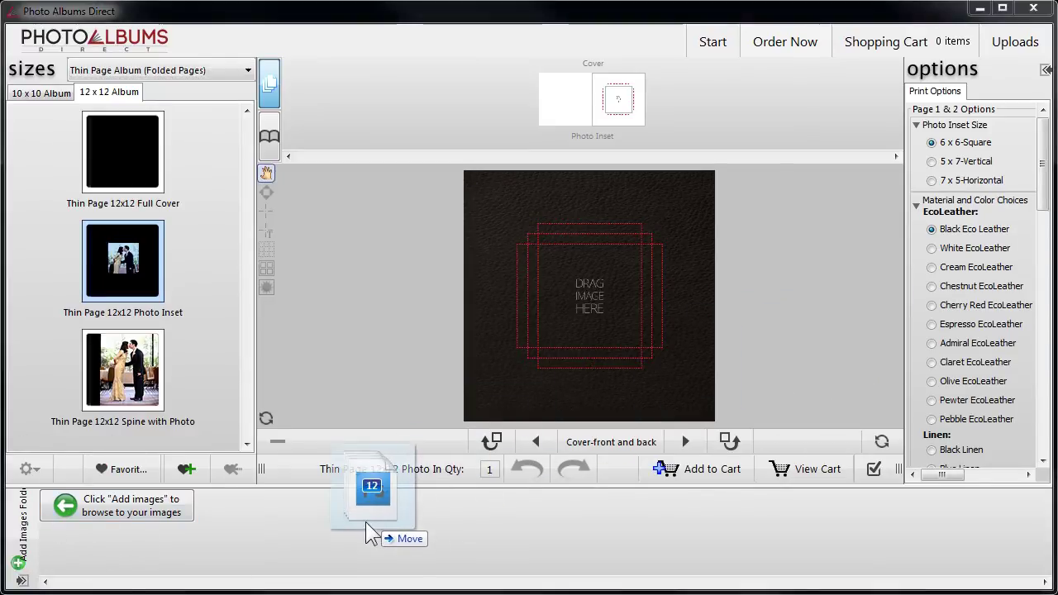
drag(365, 522, 335, 530)
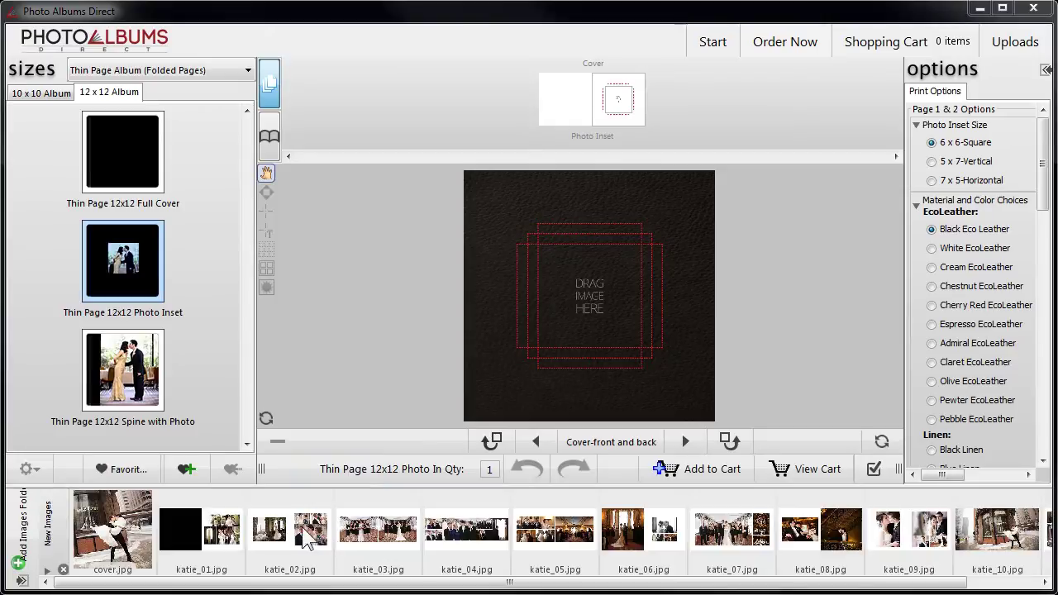
- Place cover.jpg in the cover inset, zoom and reposition it, and tilt it slightly
click(118, 550)
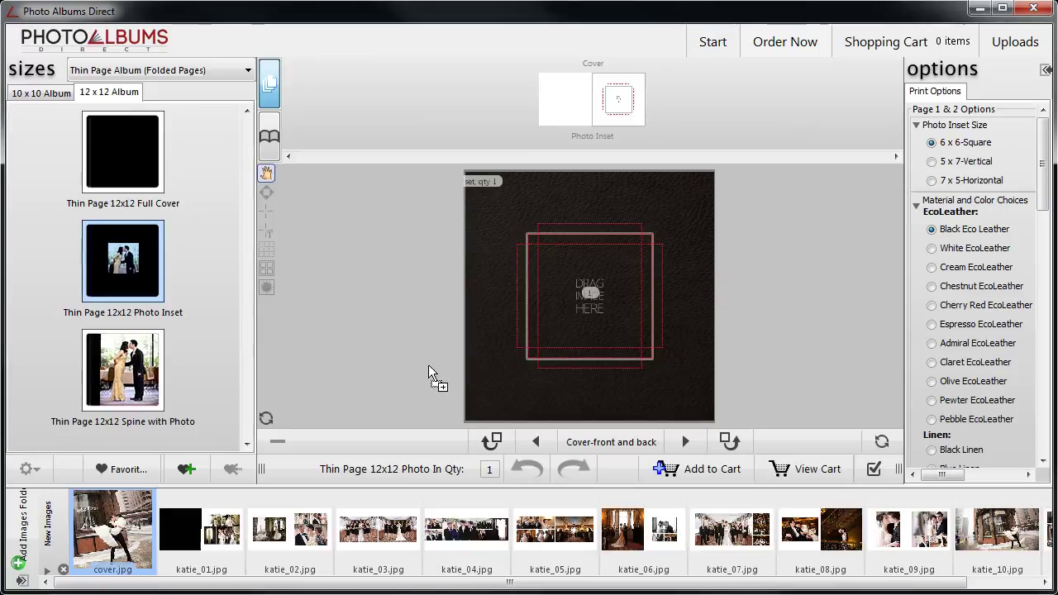
drag(269, 448, 582, 319)
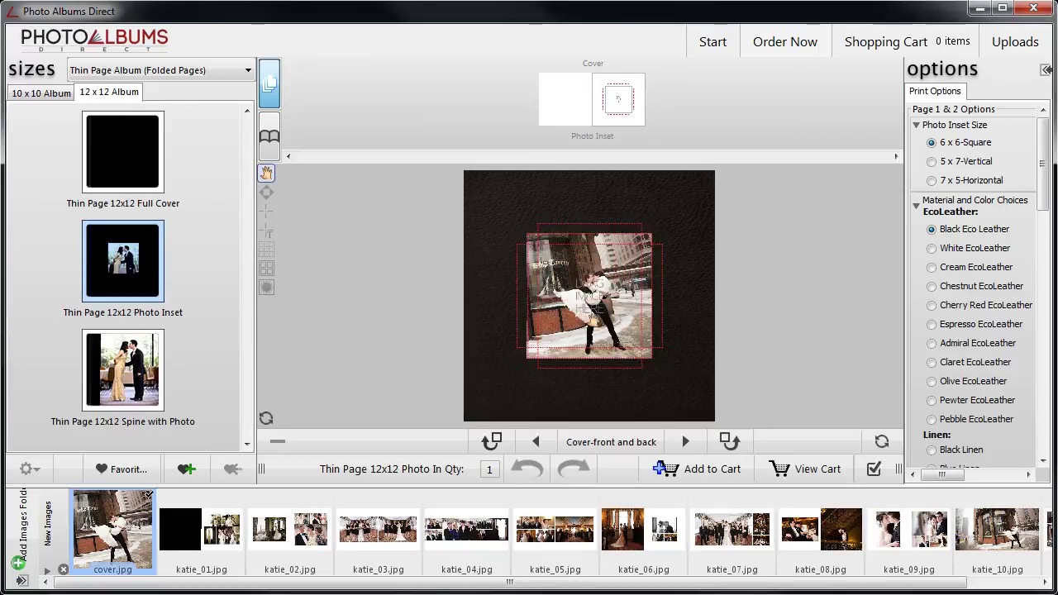
click(631, 320)
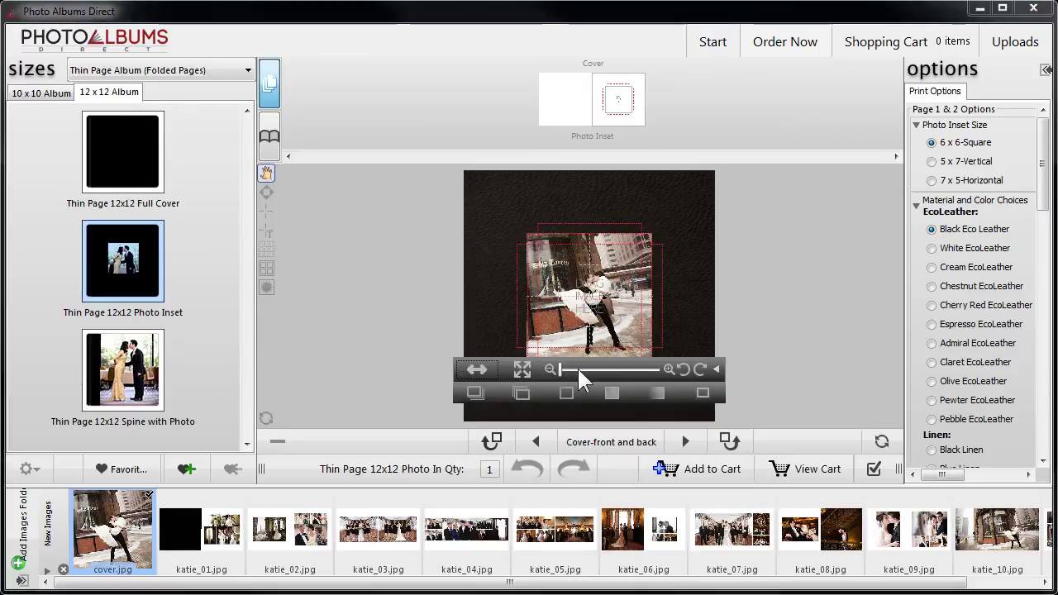
drag(561, 369, 568, 369)
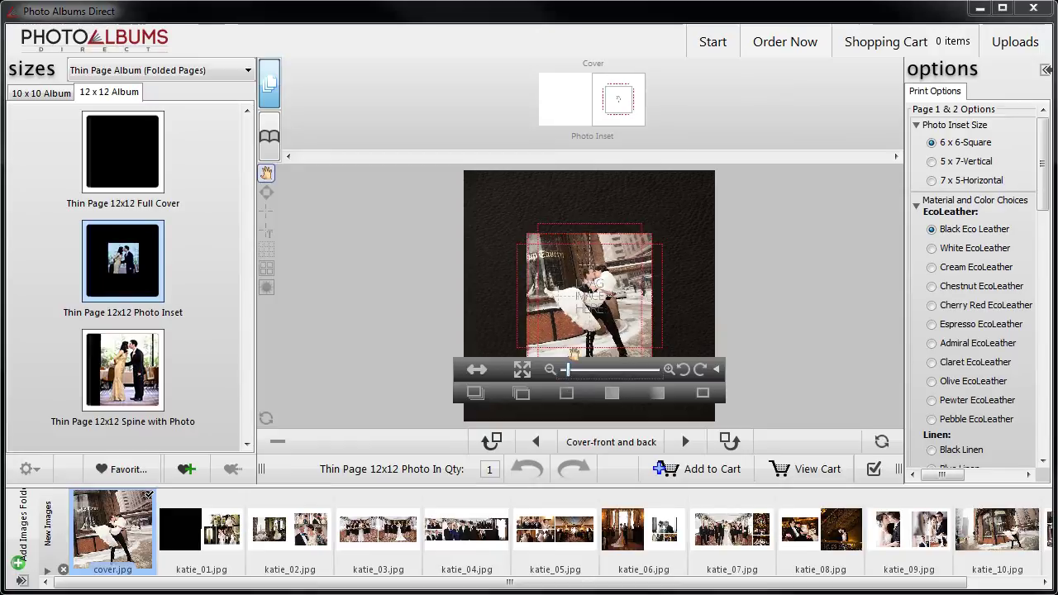
drag(629, 319, 613, 295)
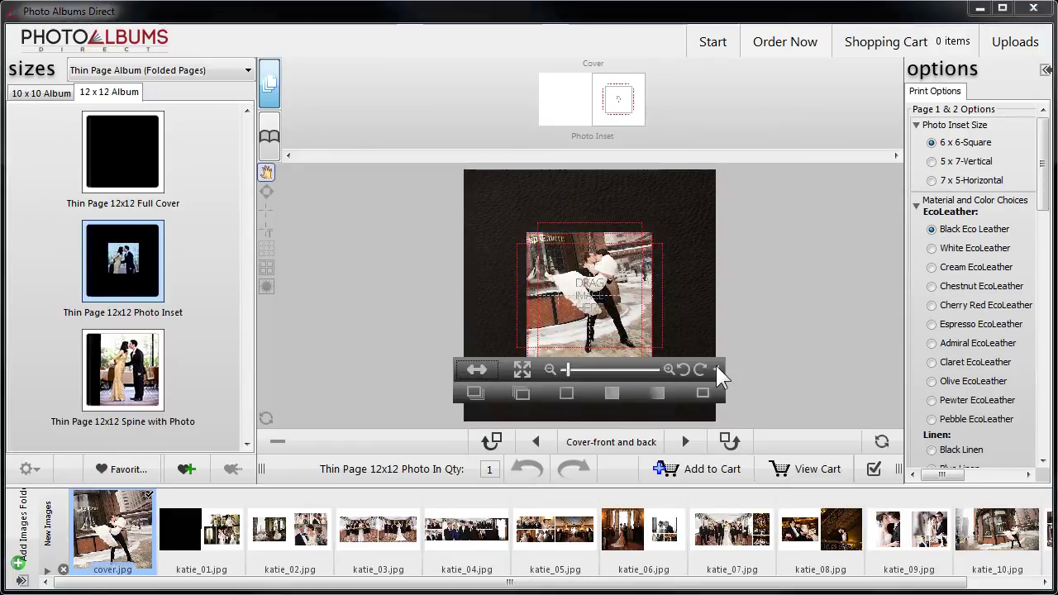
click(717, 370)
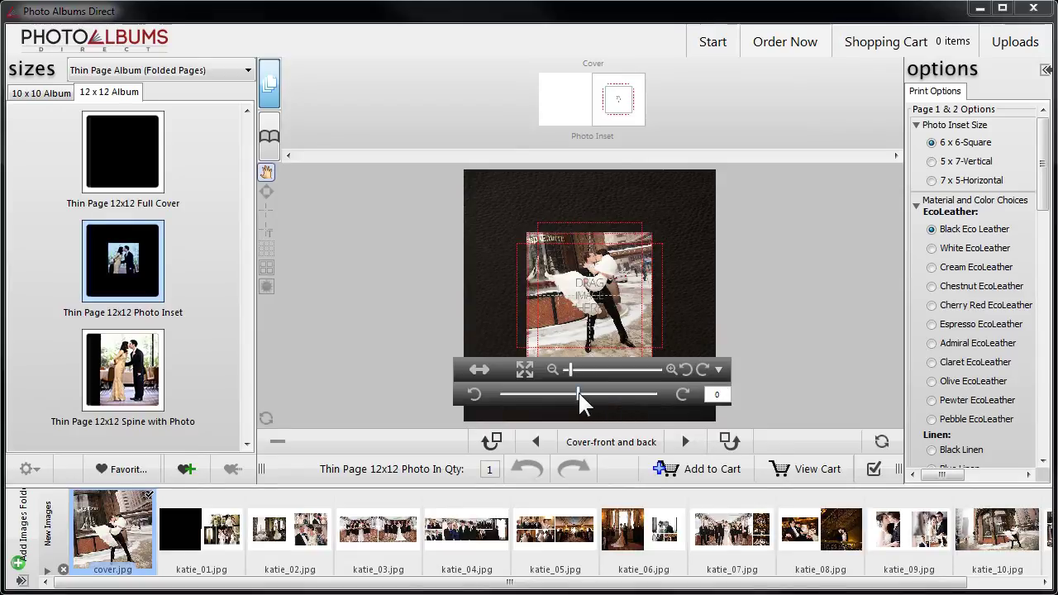
drag(578, 390, 570, 366)
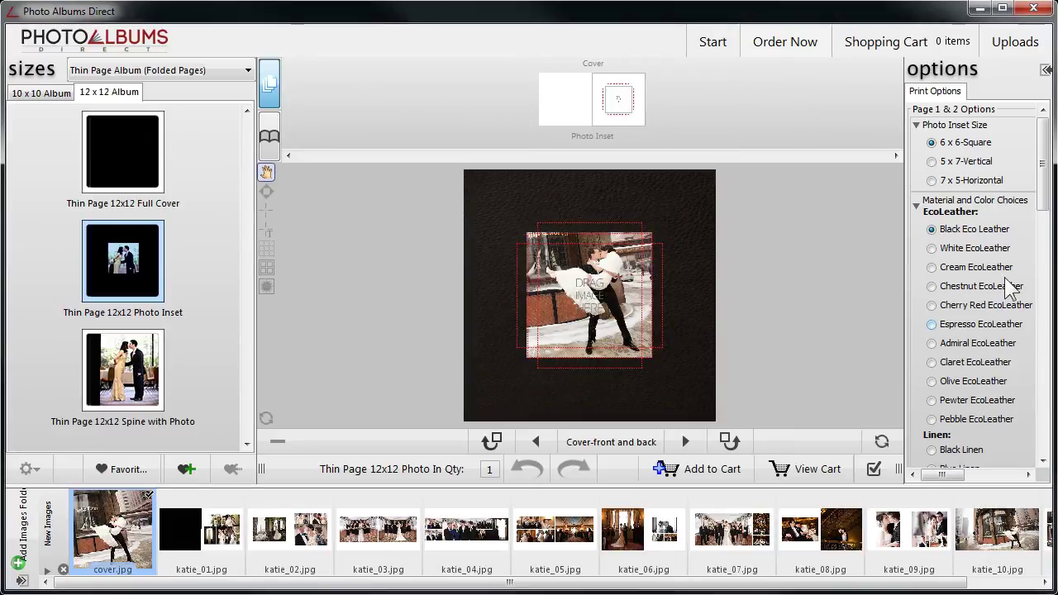
- Set the cover photo inset to 6 x 6-Square after trying 5x7 and 7x5
click(933, 162)
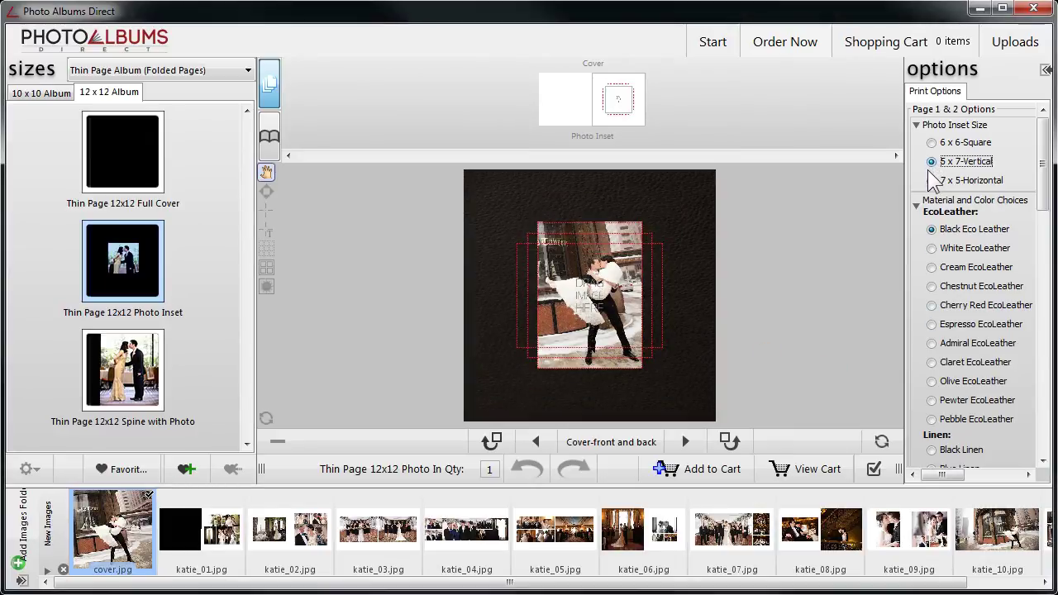
click(932, 181)
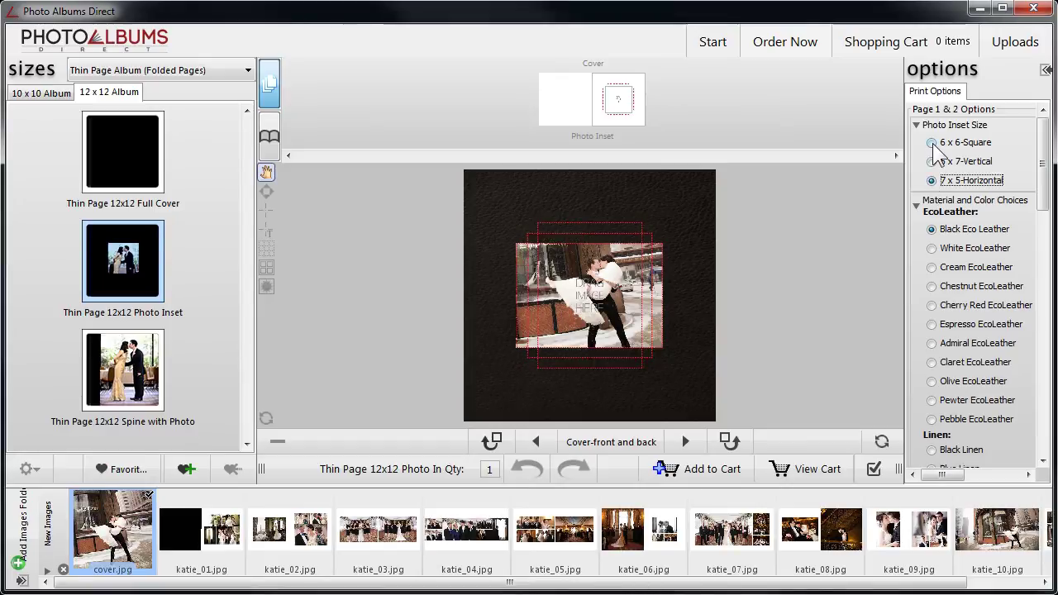
click(932, 142)
scroll(624, 274, up, 2)
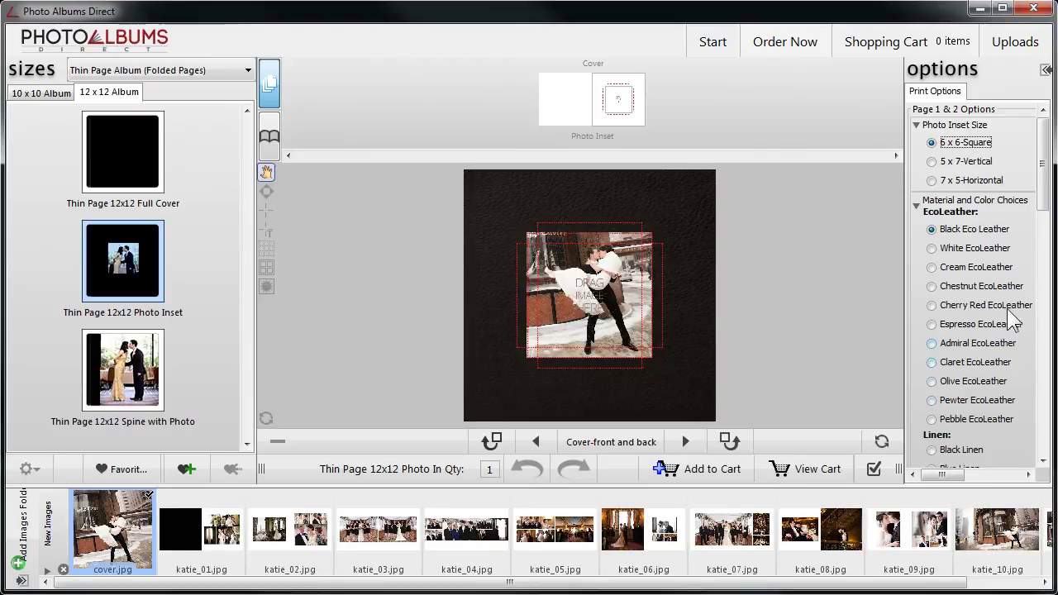
scroll(1047, 203, down, 3)
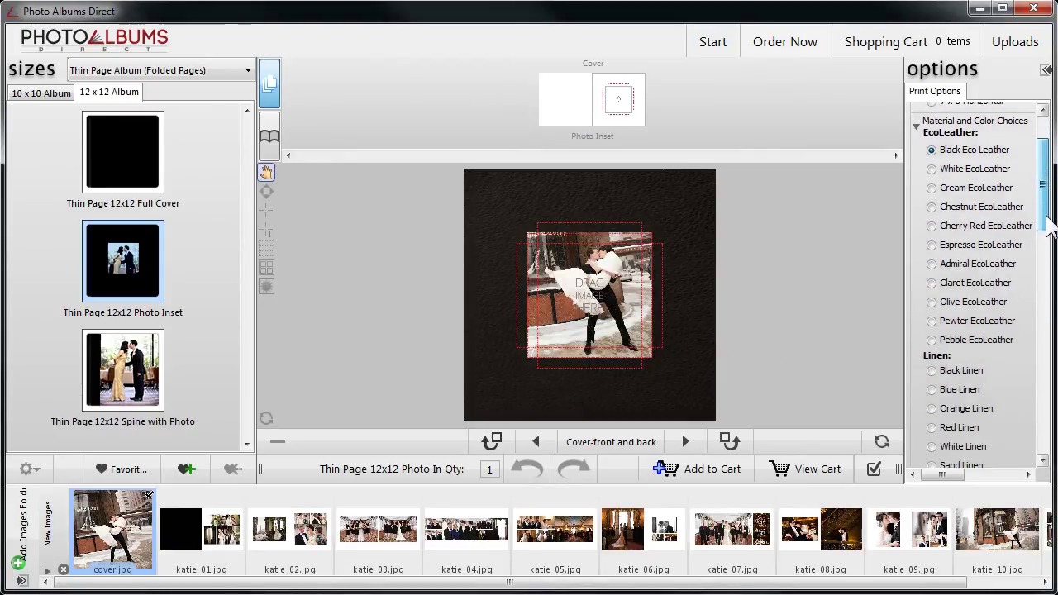
- Preview the EcoLeather colours and settle on Claret EcoLeather for the cover
click(932, 169)
click(931, 187)
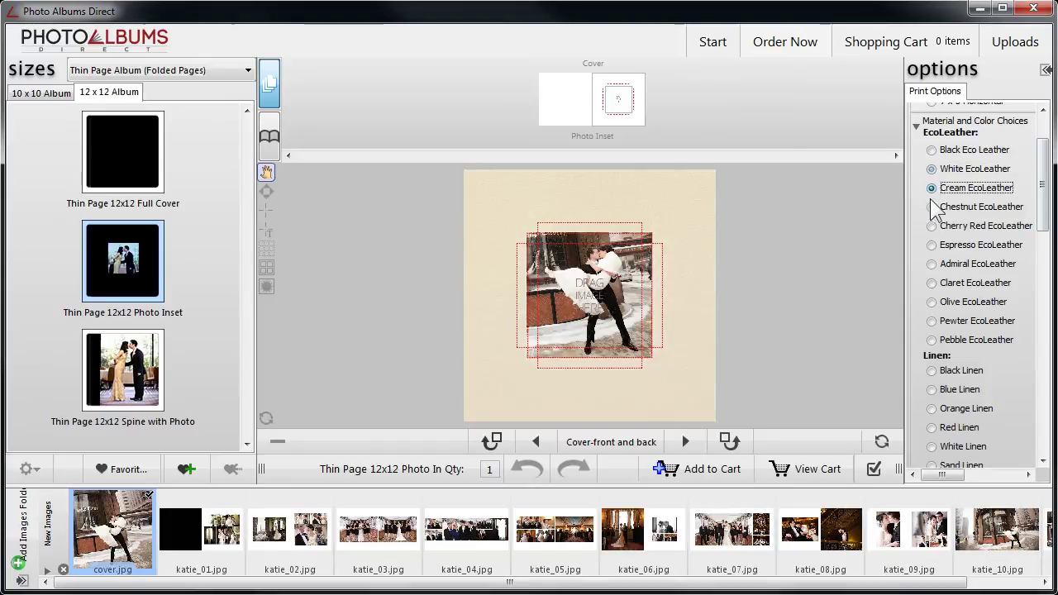
click(932, 207)
click(932, 226)
click(932, 245)
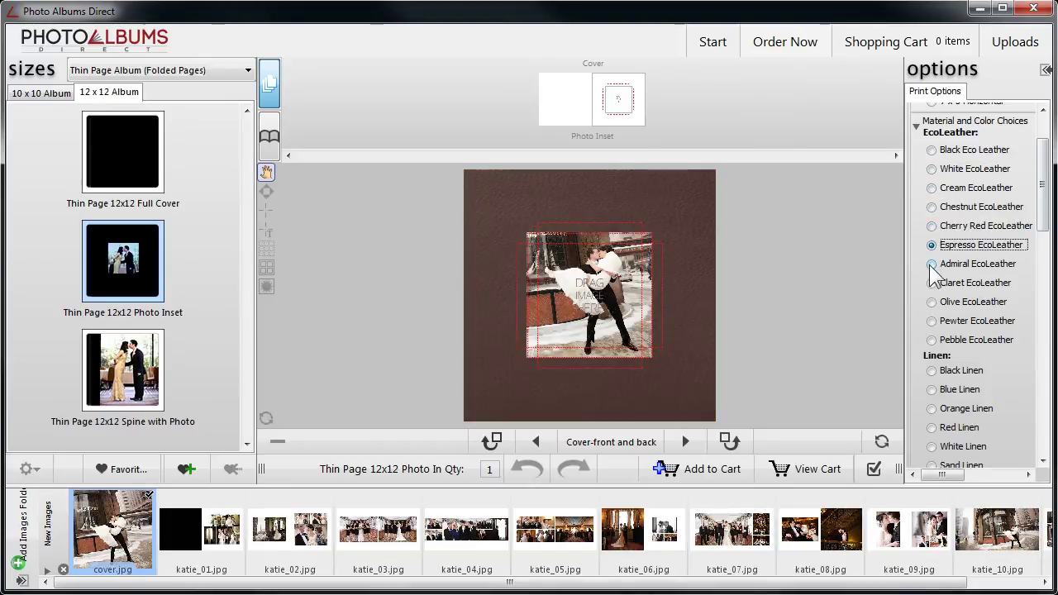
click(932, 264)
click(932, 282)
click(932, 302)
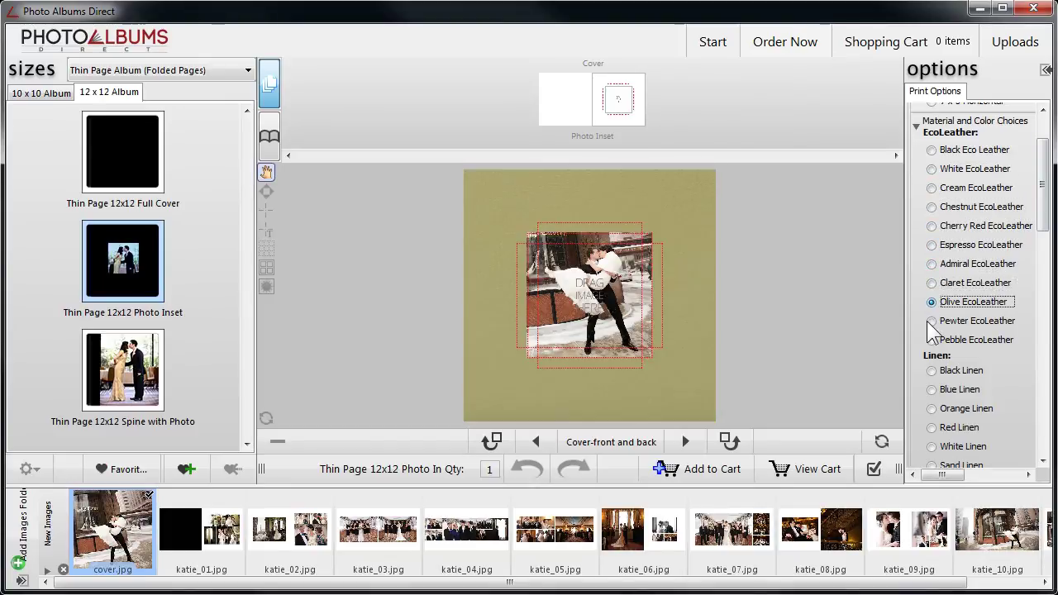
click(932, 321)
click(932, 340)
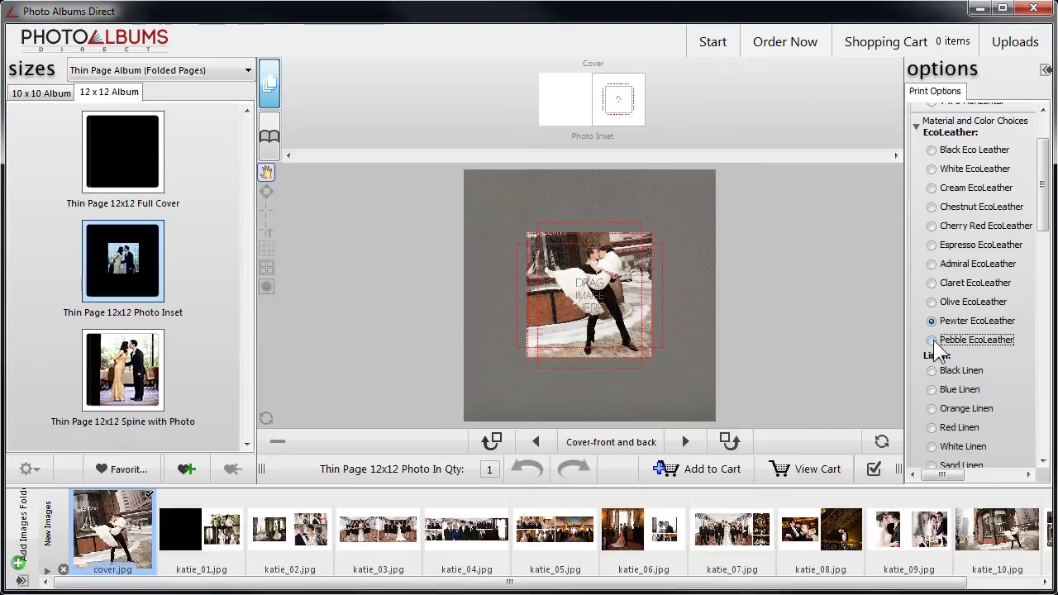
click(934, 282)
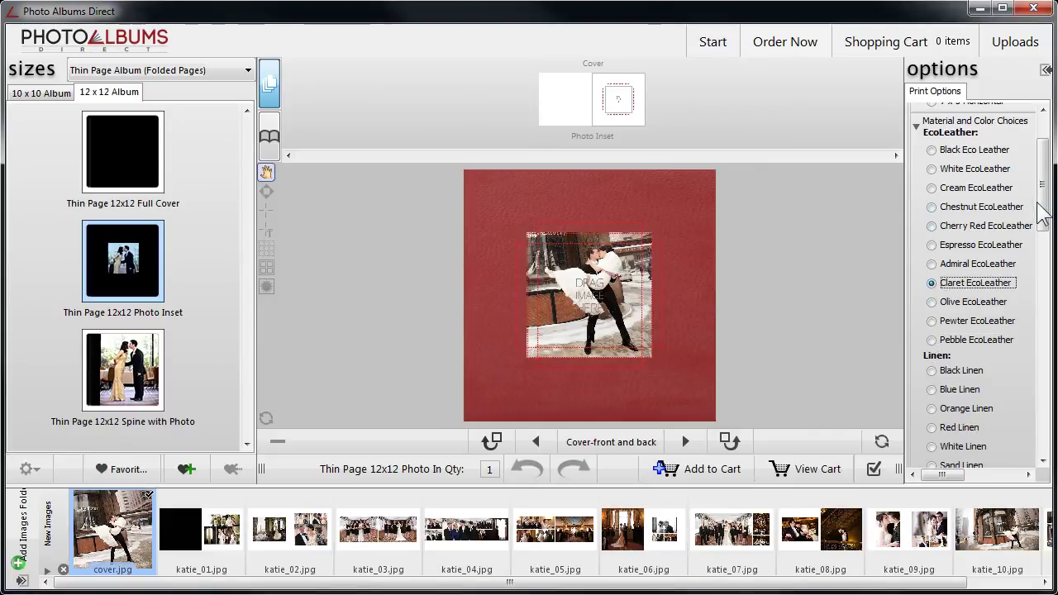
drag(1043, 216, 1047, 422)
- Imprint 'Our Wedding' on line 1 at lower right in 30 pt Kabel Light, silver
drag(947, 475, 957, 480)
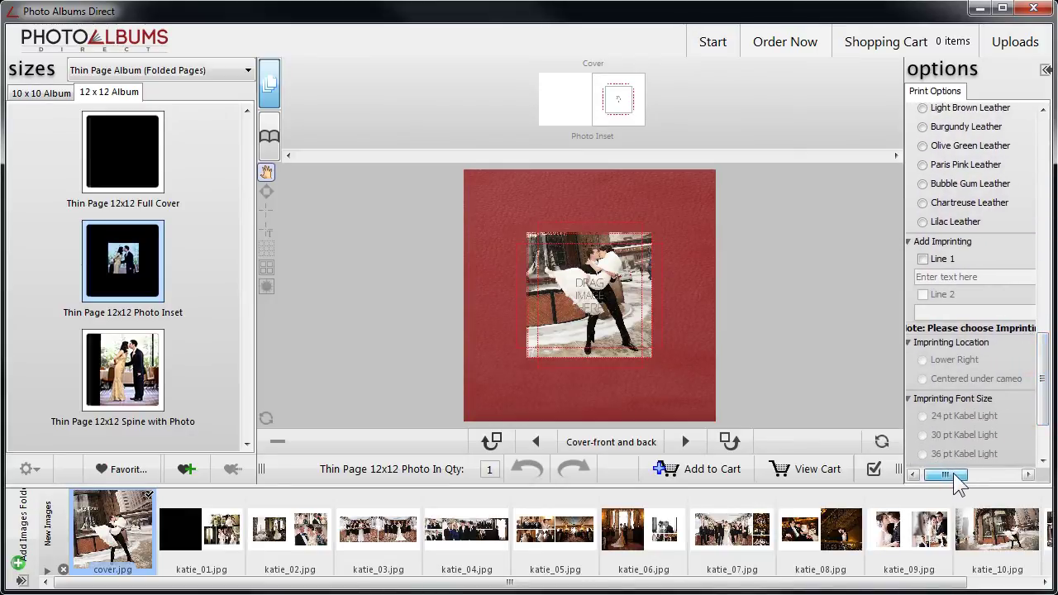
click(922, 259)
click(944, 277)
text(Our Wedding)
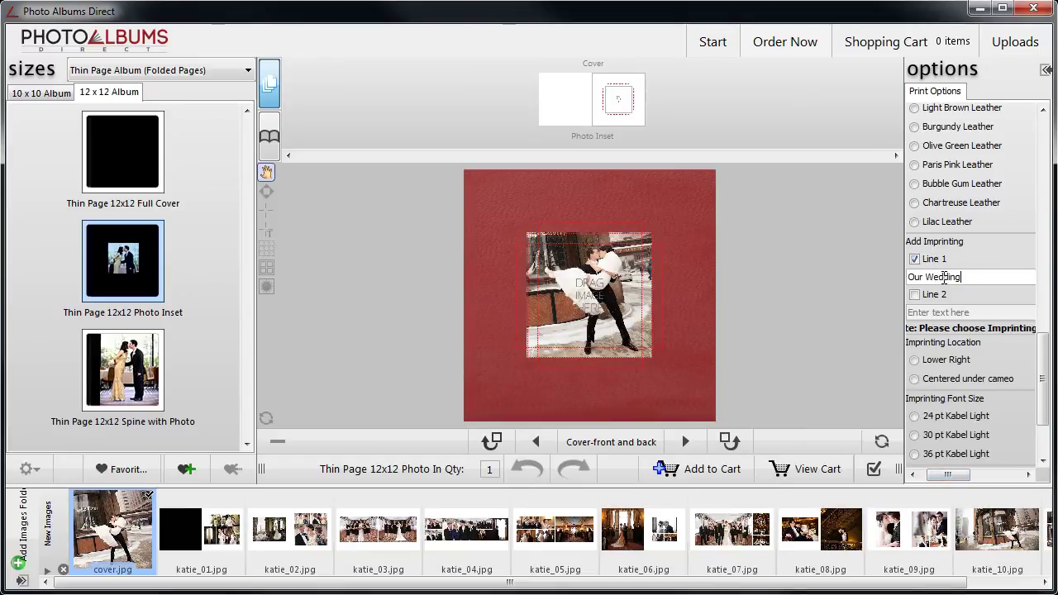
click(916, 360)
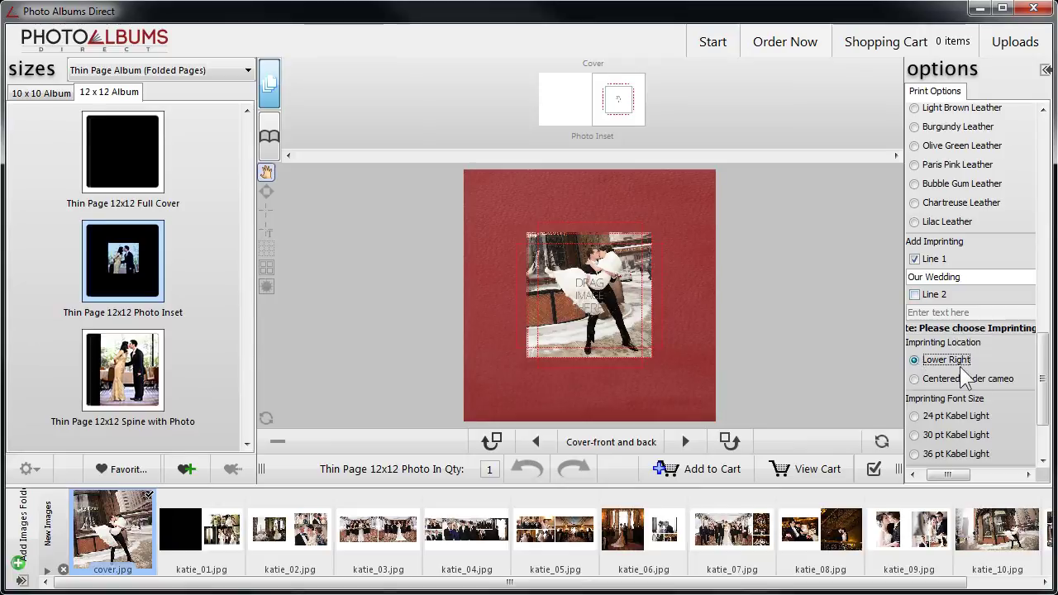
scroll(1025, 384, down, 4)
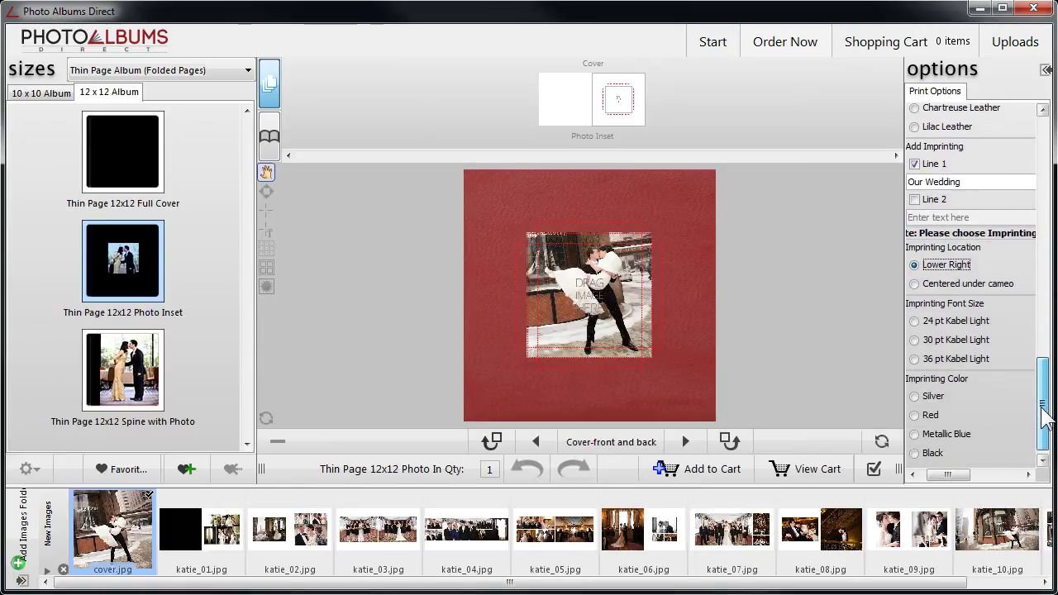
click(916, 340)
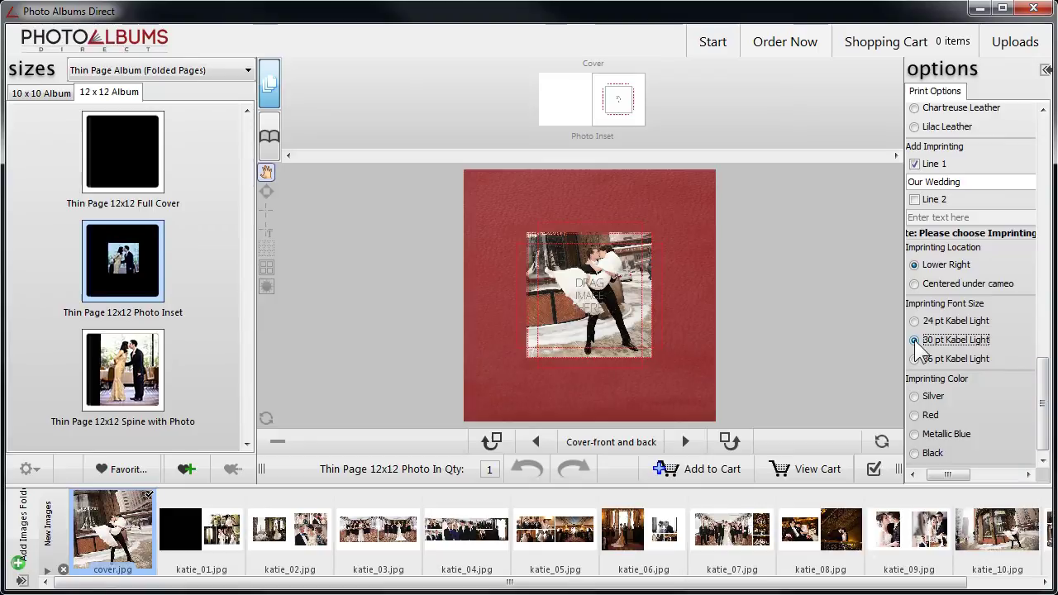
scroll(1039, 406, down, 1)
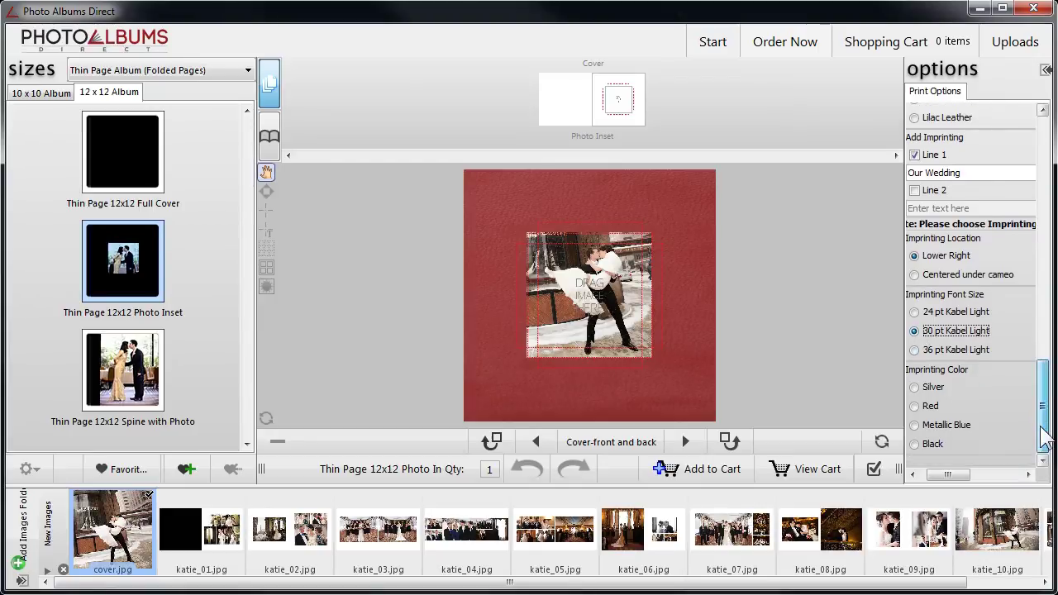
mouse_move(948, 474)
mouse_down()
mouse_move(1009, 483)
mouse_move(929, 472)
mouse_up()
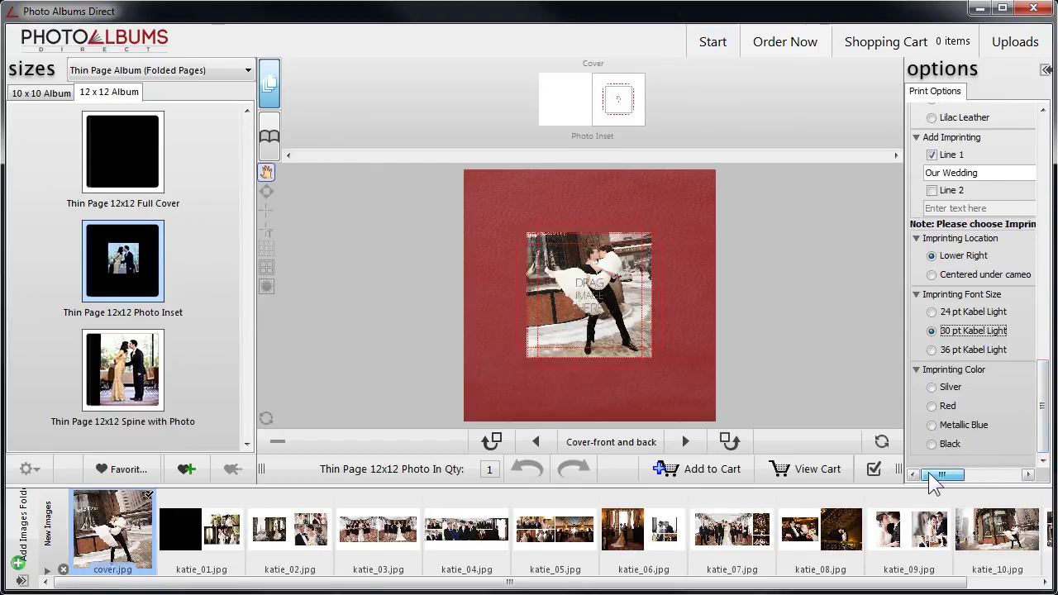
click(932, 386)
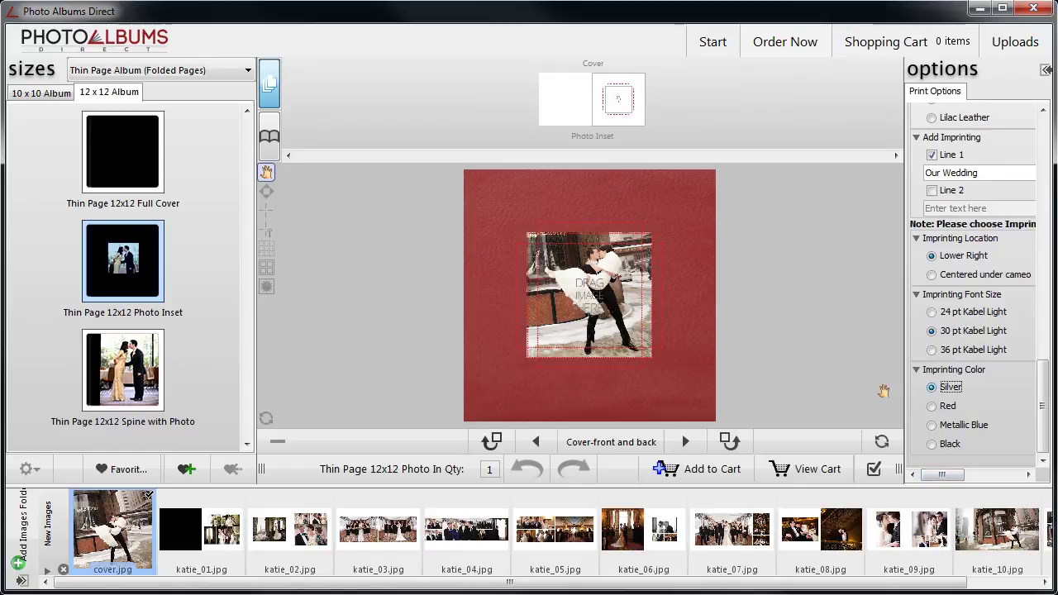
click(683, 443)
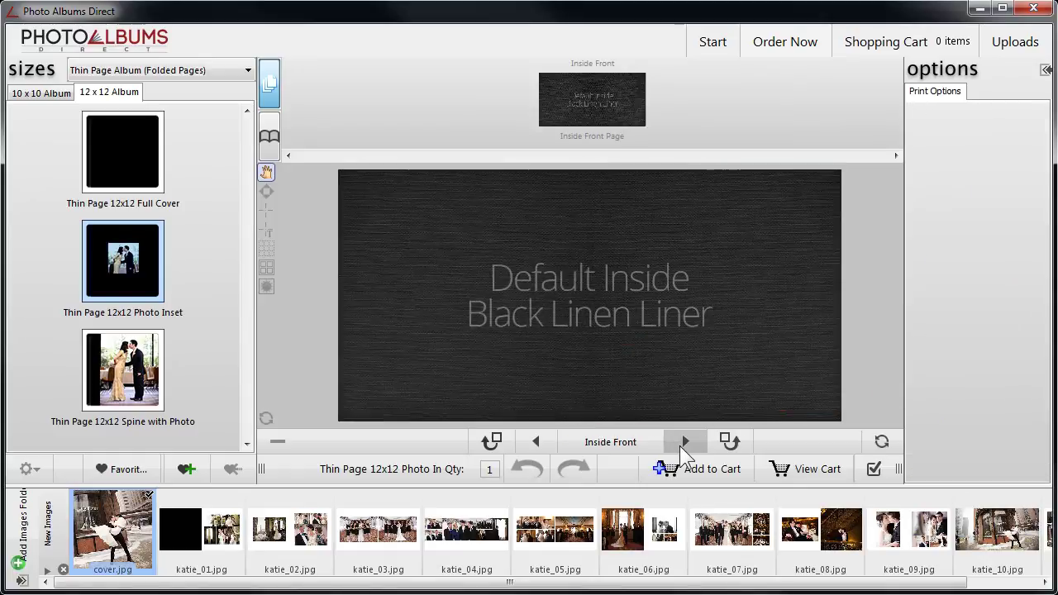
- Advance to the blank pages 1 & 2 spread and show thumbnails of all album pages
click(683, 443)
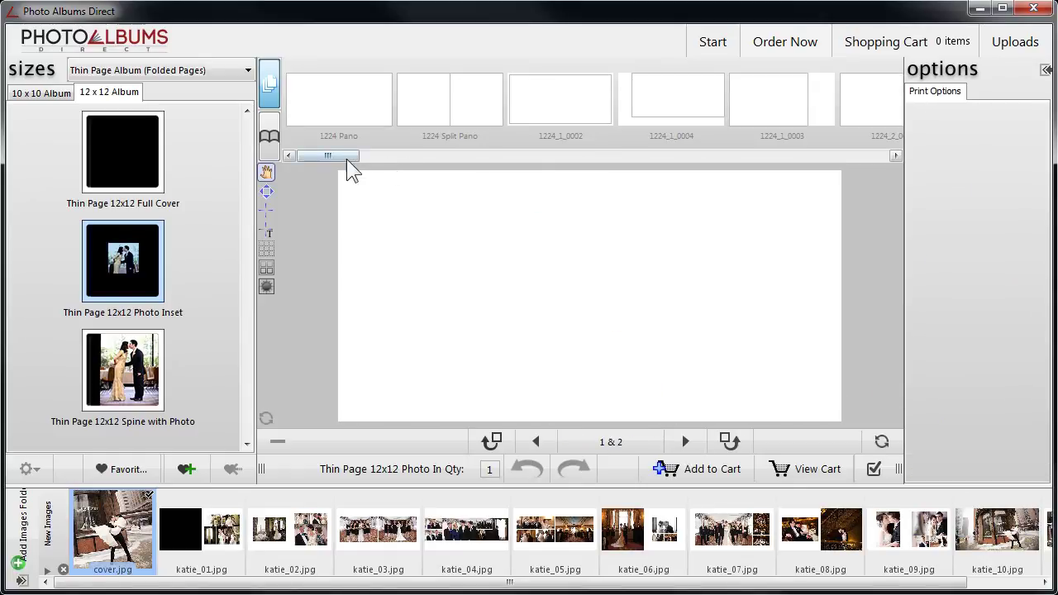
mouse_move(347, 159)
mouse_down()
mouse_move(459, 161)
mouse_move(292, 149)
mouse_up()
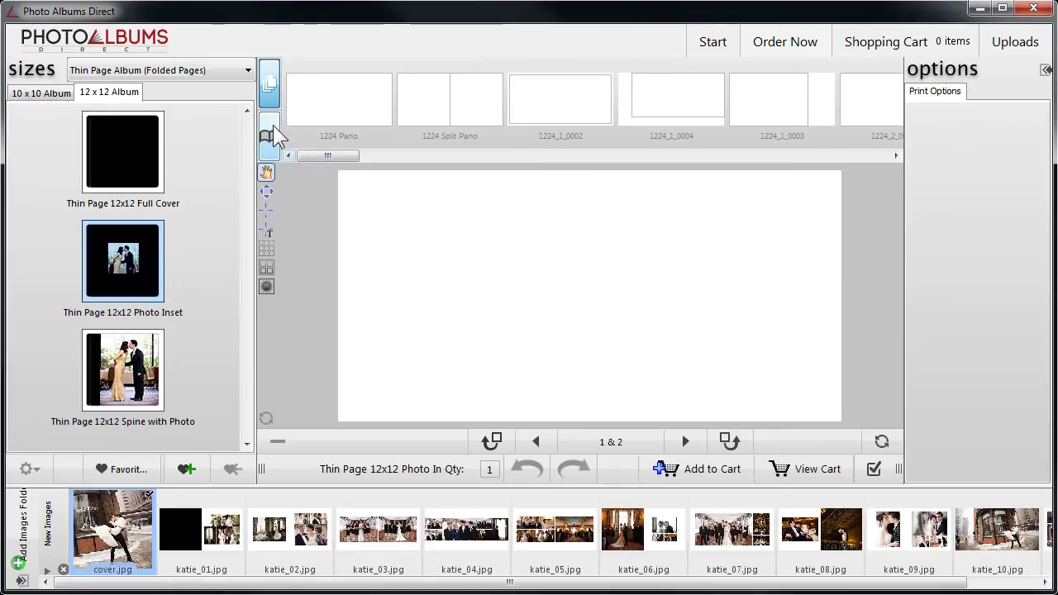
click(273, 124)
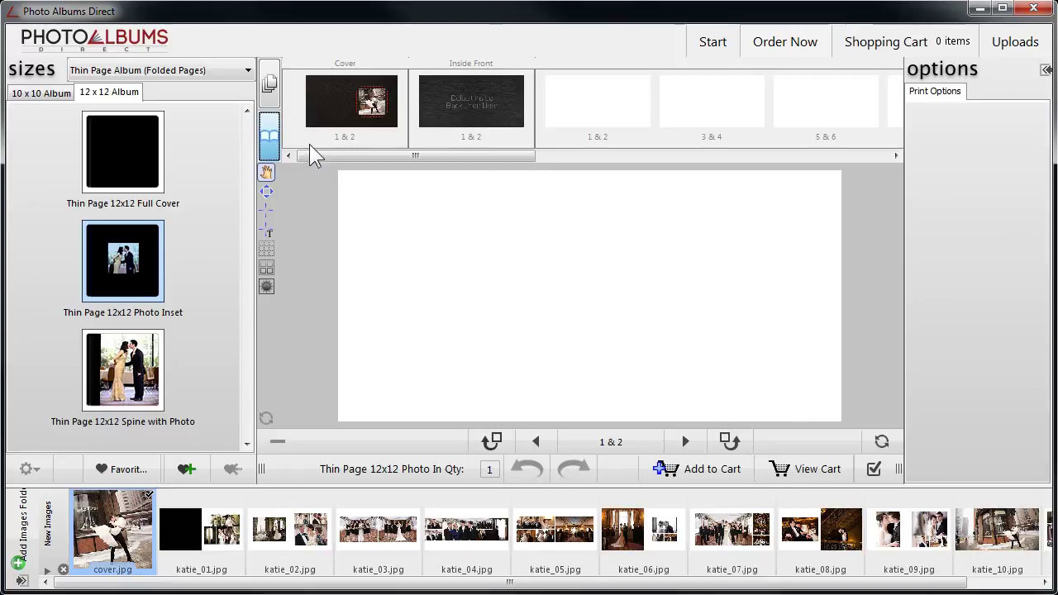
mouse_move(326, 155)
mouse_down()
mouse_move(446, 165)
mouse_move(303, 162)
mouse_up()
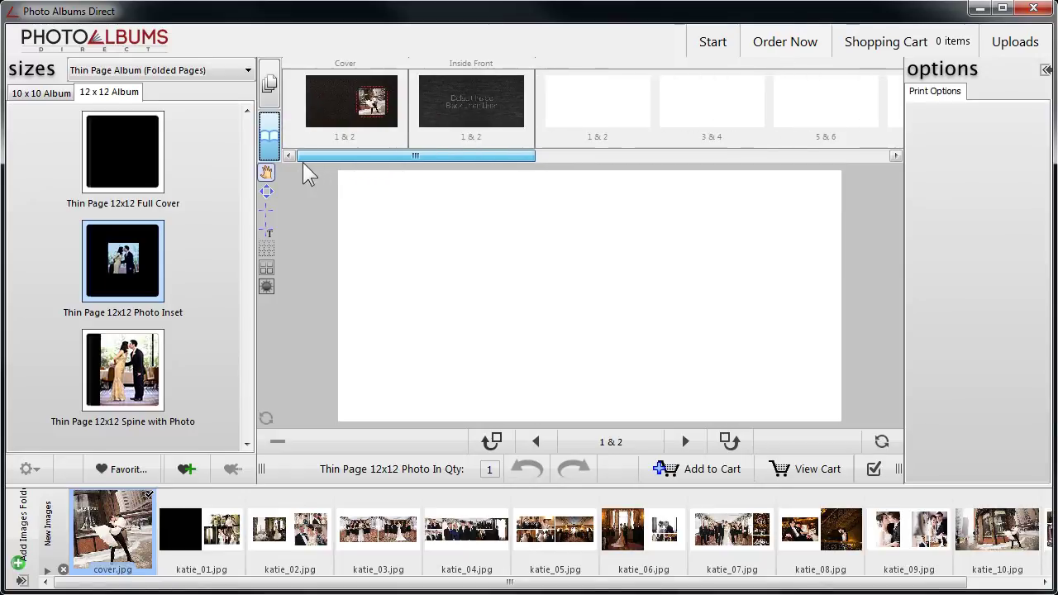
click(225, 503)
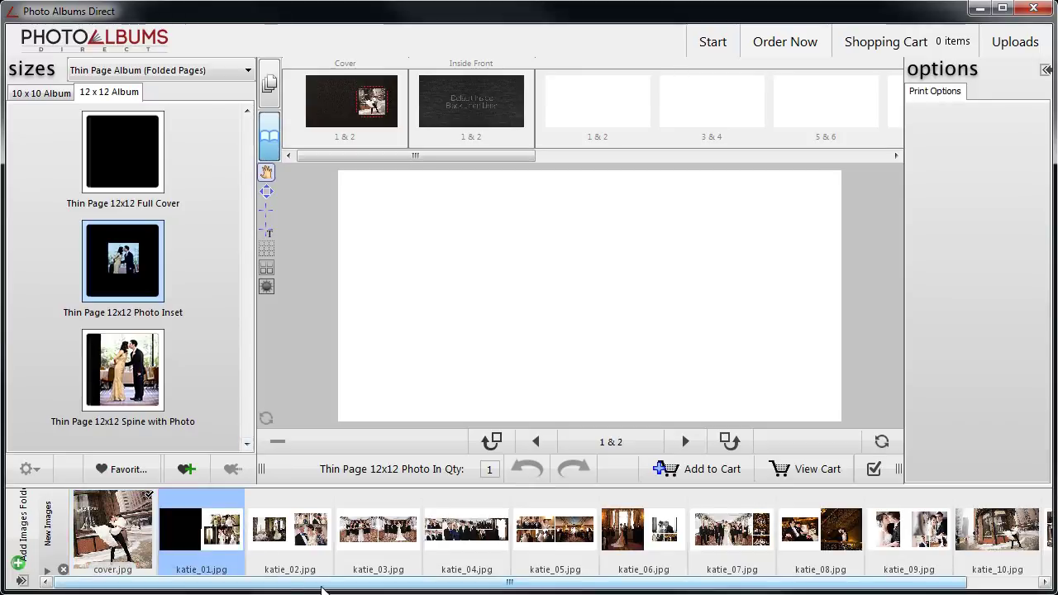
- Place katie_01 on spread 1 & 2 and katie_02 on spread 3 & 4
drag(322, 589, 419, 590)
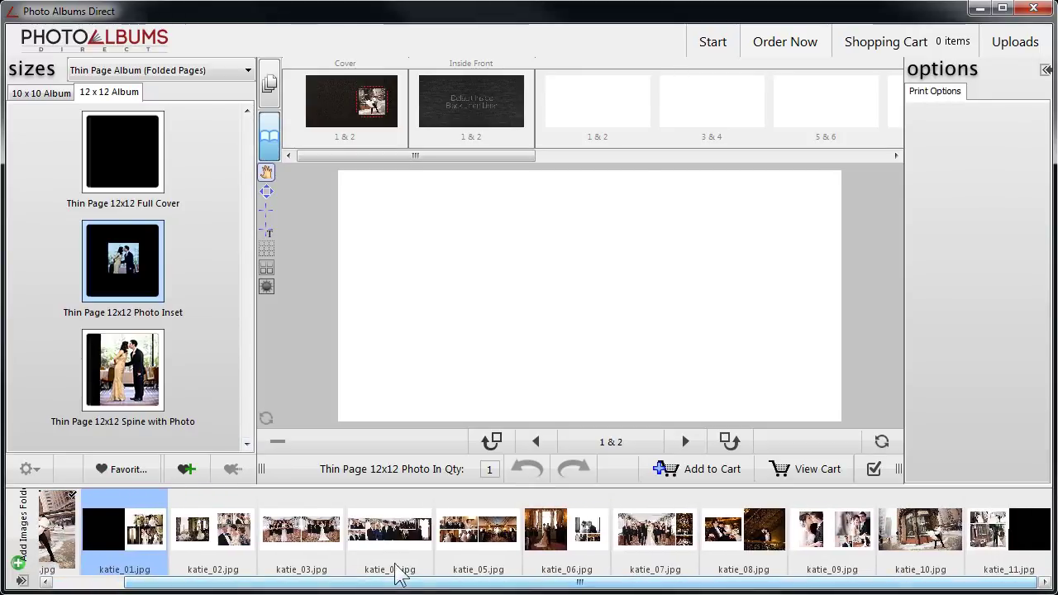
mouse_move(149, 511)
mouse_down()
mouse_move(286, 443)
mouse_move(504, 384)
mouse_up()
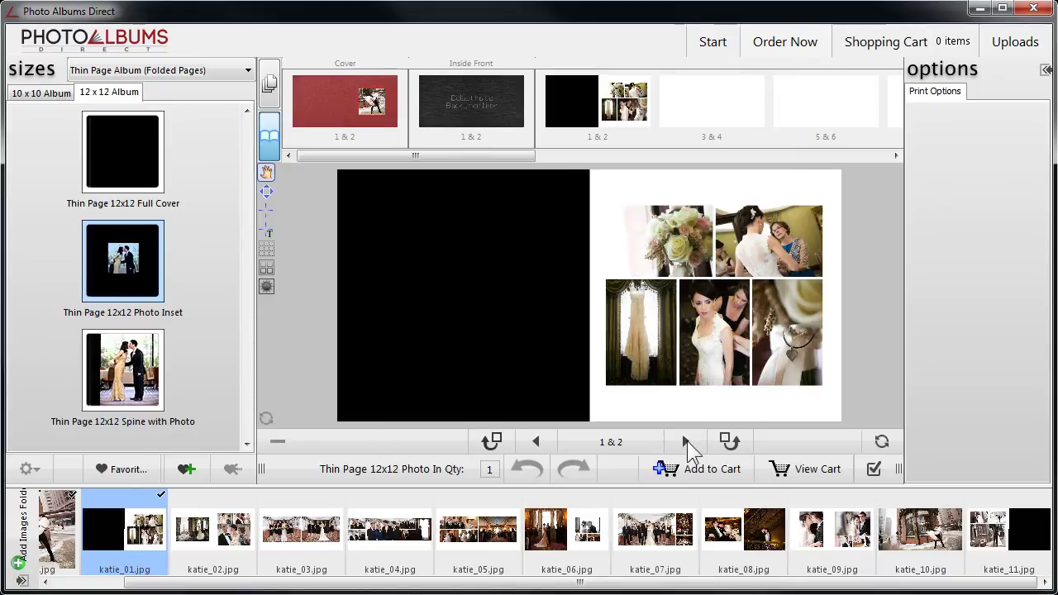
click(687, 441)
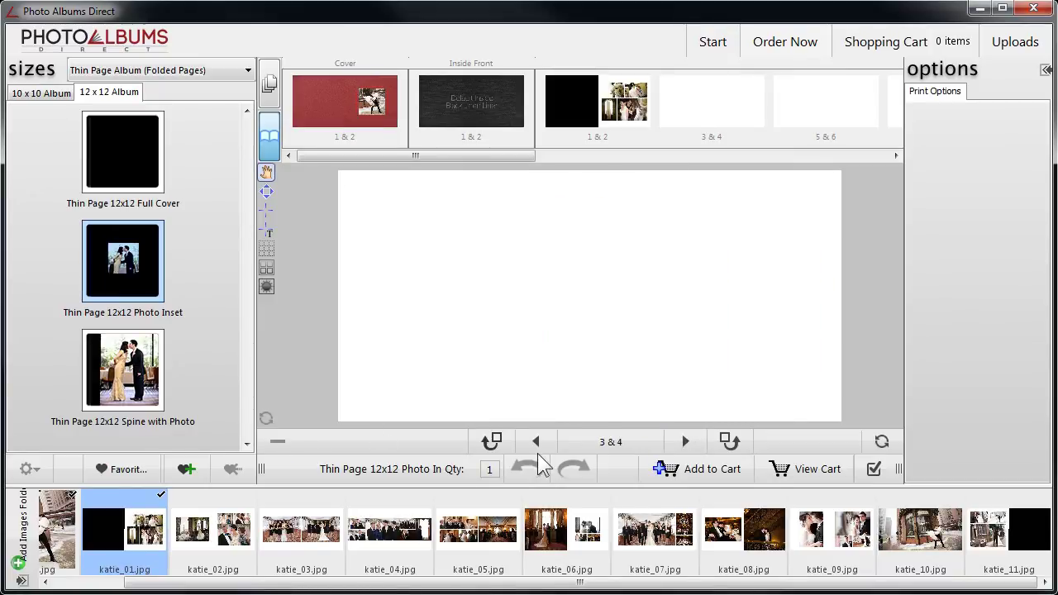
drag(240, 519, 549, 385)
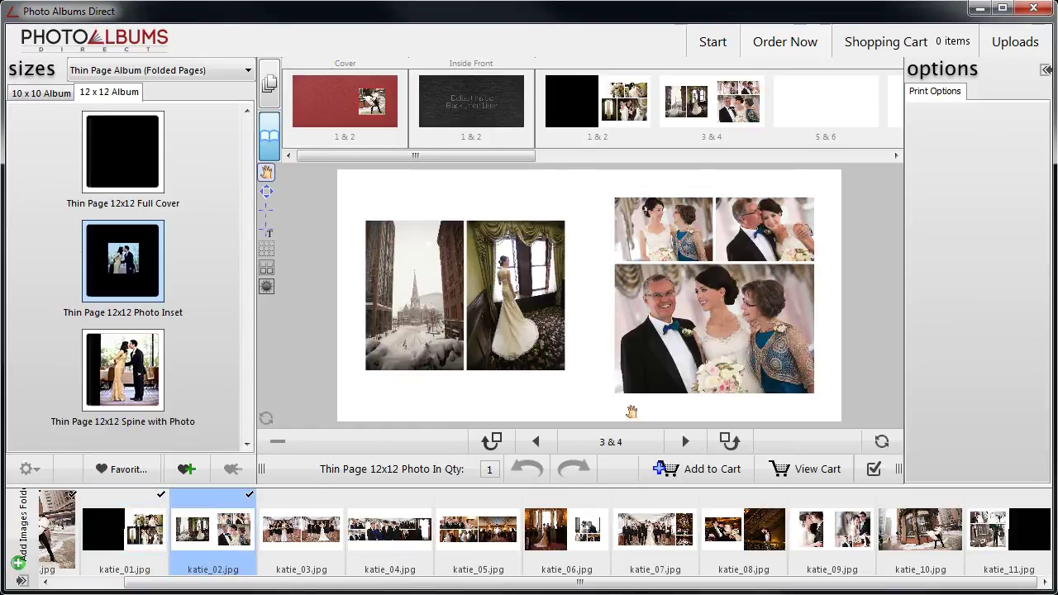
- From spread 5 & 6, batch-add katie_03 through katie_10 onto the following spreads
click(689, 442)
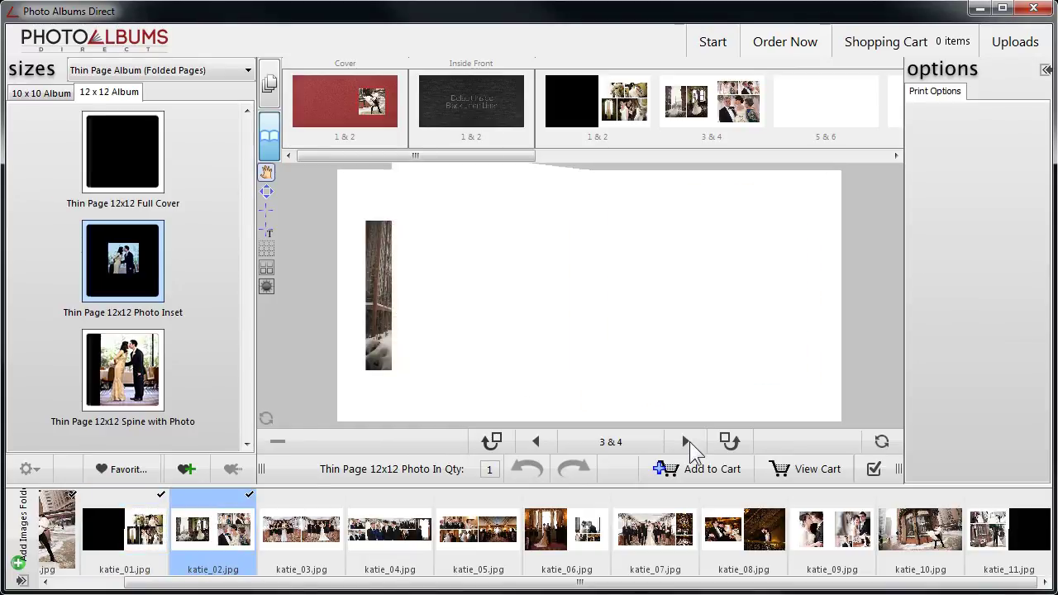
click(316, 502)
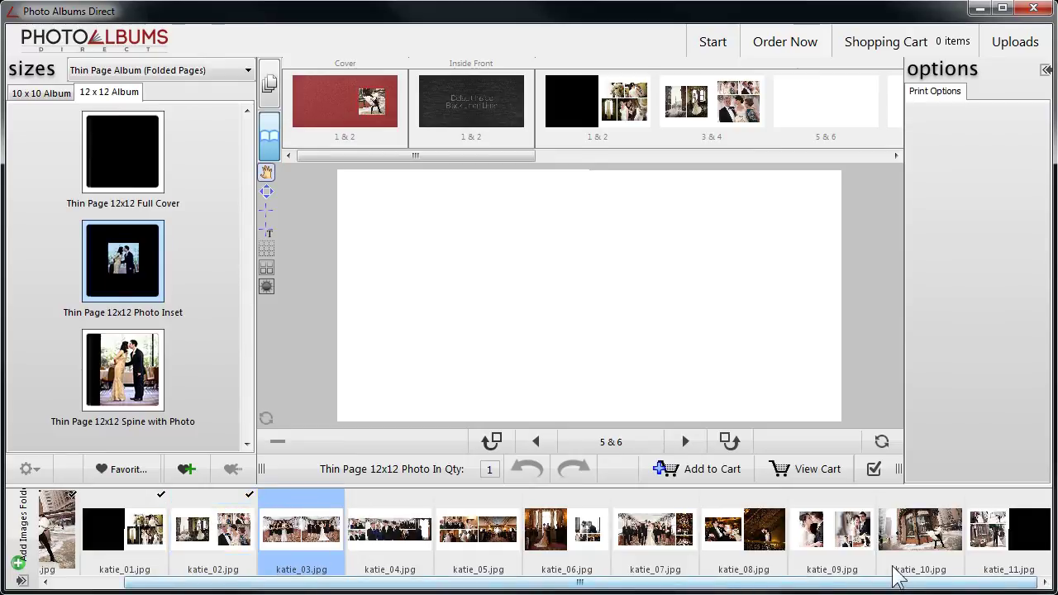
shift+click(920, 571)
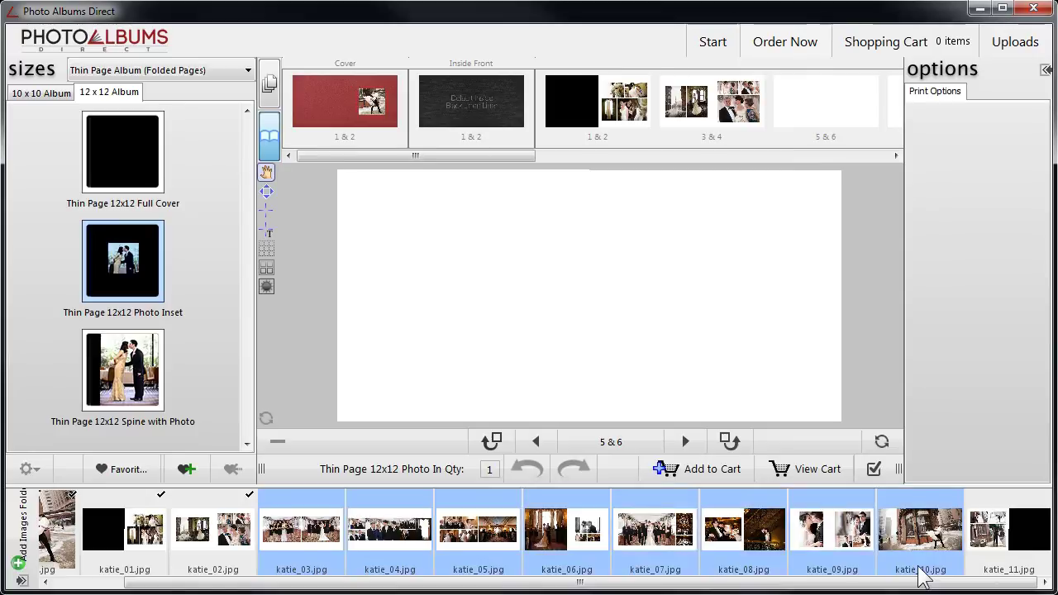
mouse_move(921, 572)
mouse_down()
mouse_move(519, 433)
mouse_move(534, 386)
mouse_up()
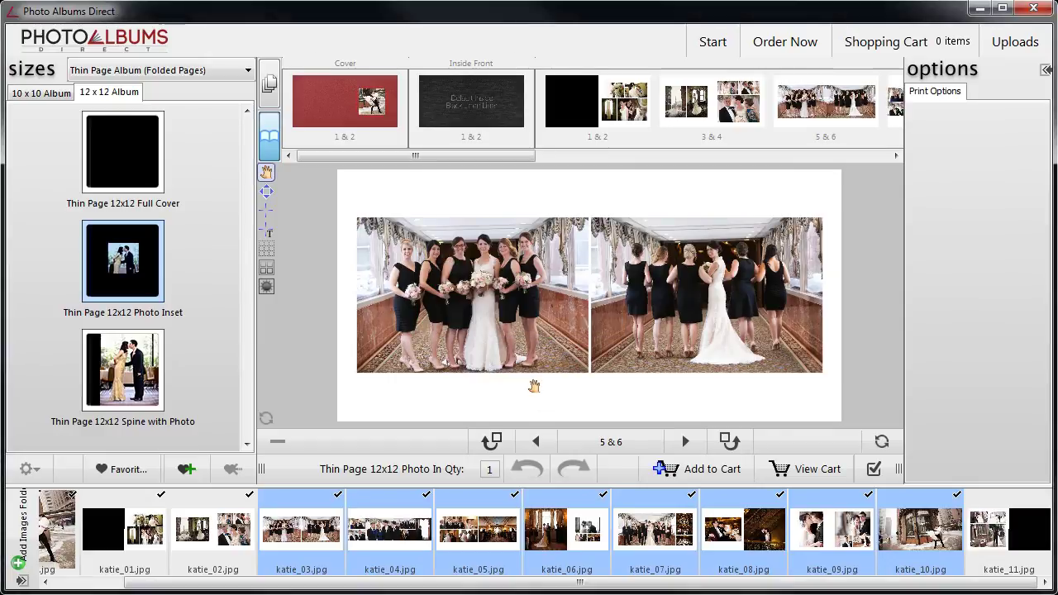
click(689, 440)
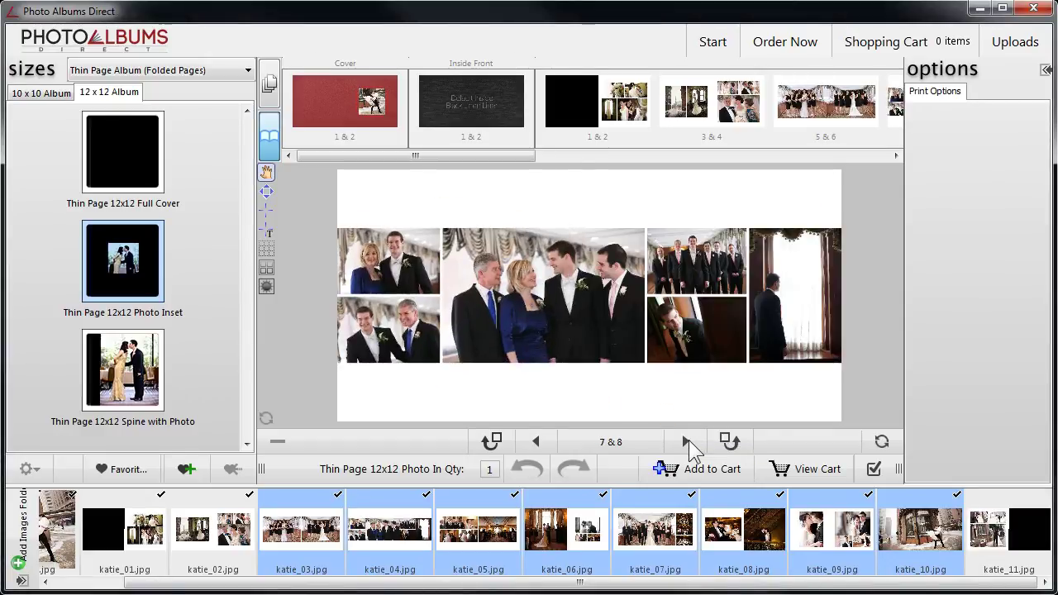
- Review each filled spread up to 19 & 20, then add a blank spread 21 & 22
click(688, 439)
click(689, 440)
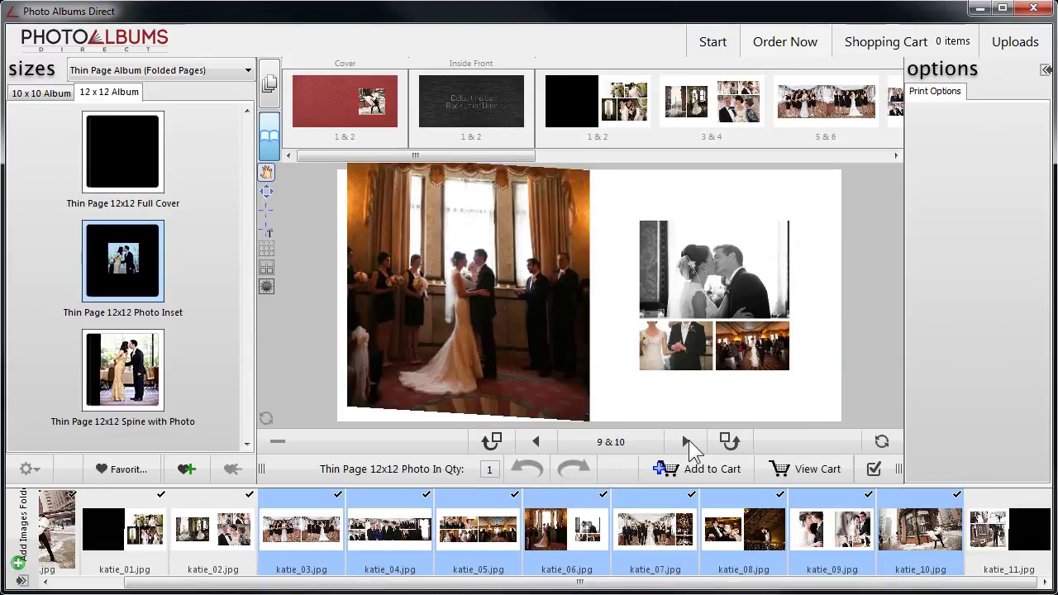
click(688, 440)
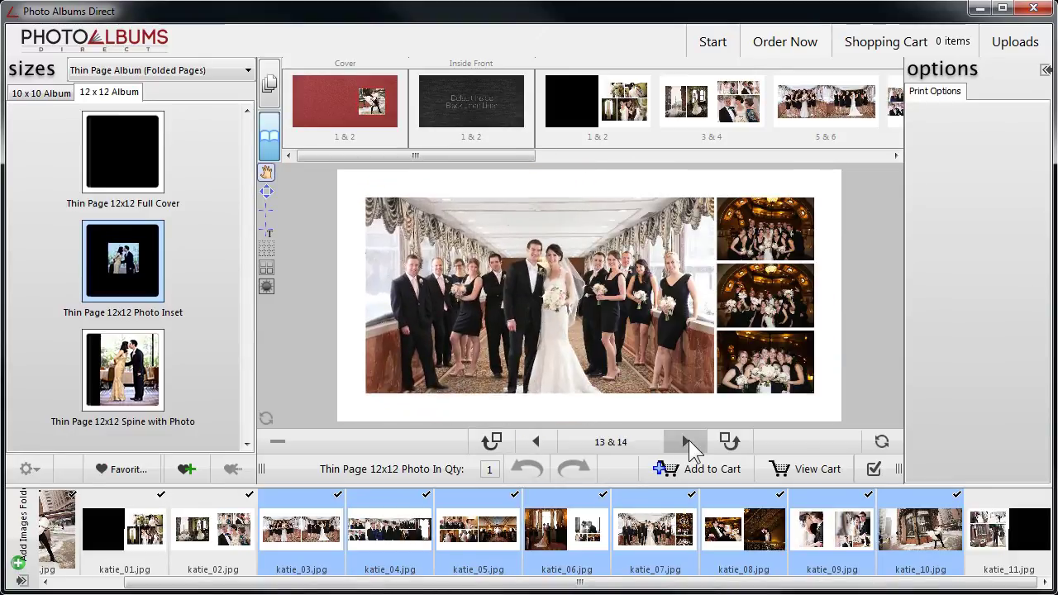
click(689, 439)
click(689, 440)
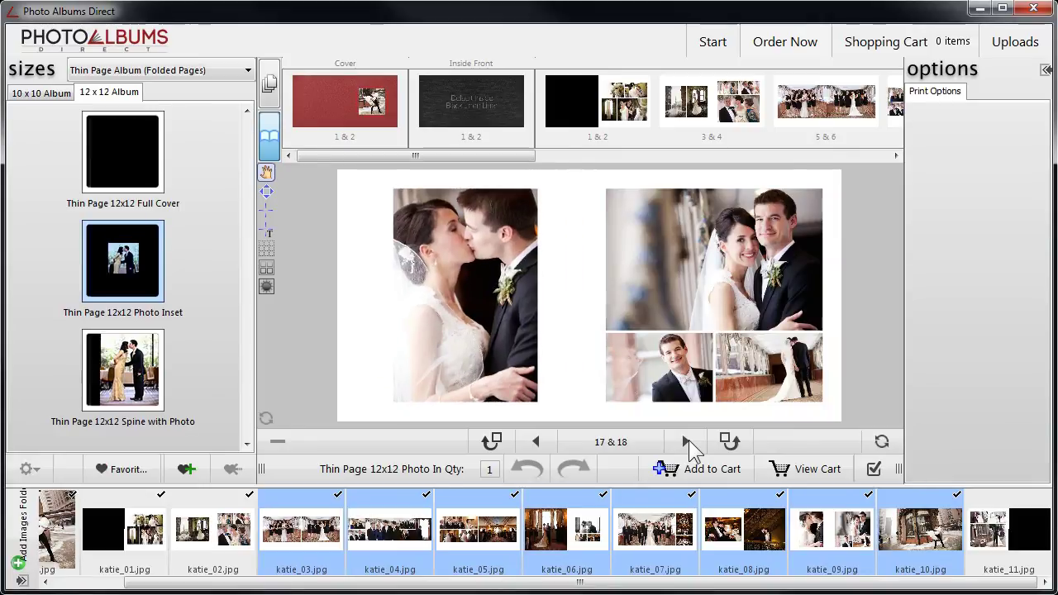
click(689, 440)
click(689, 440)
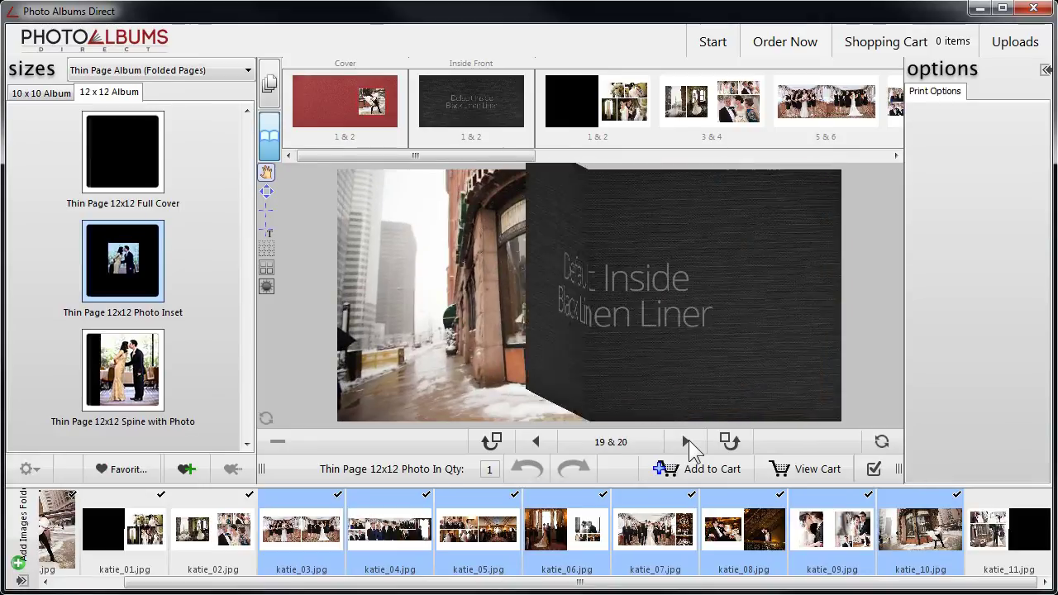
click(533, 442)
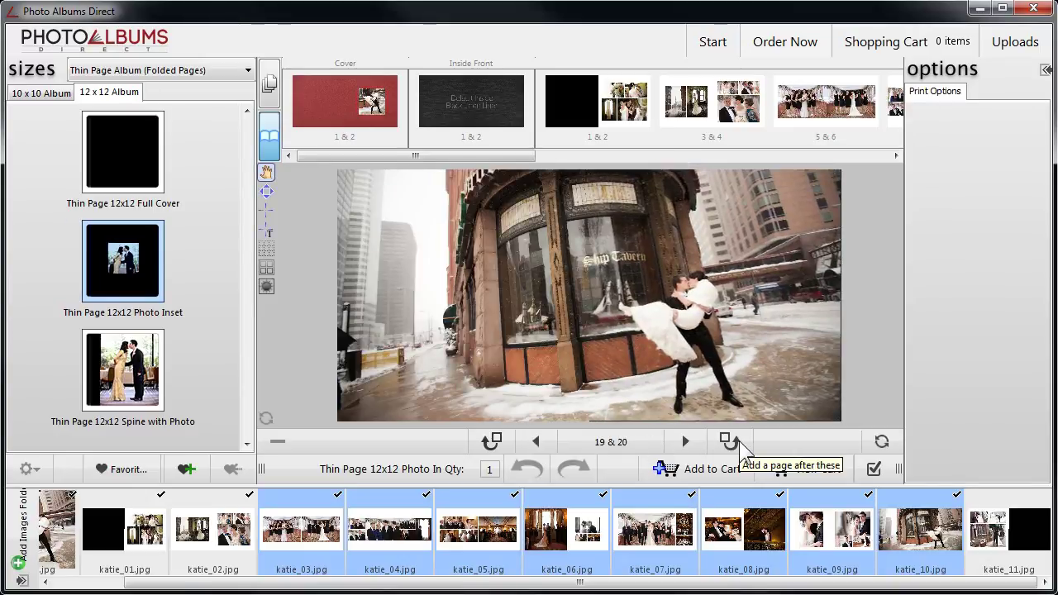
click(730, 442)
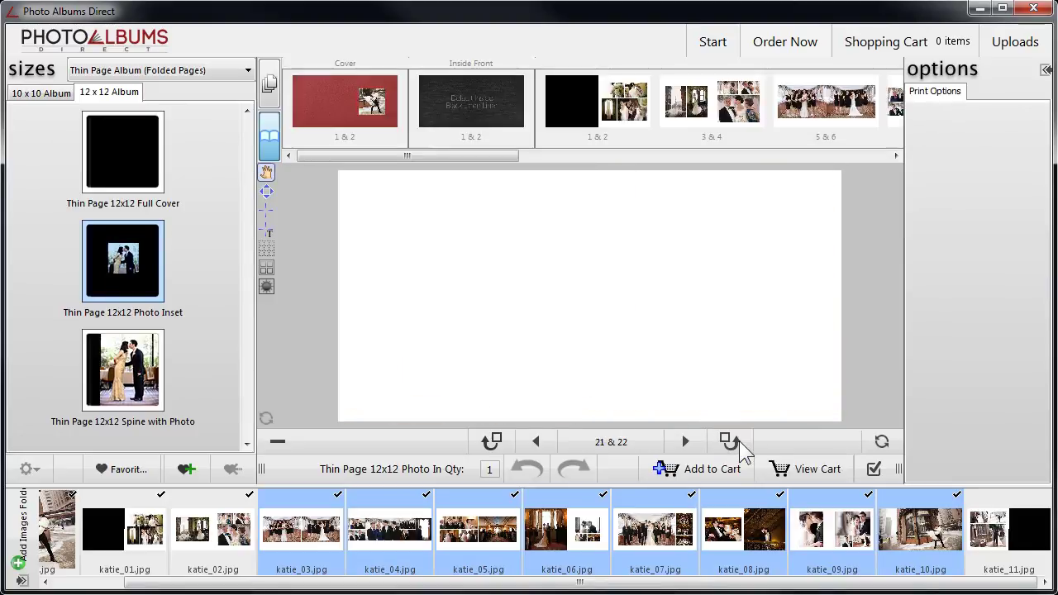
- Drop katie_11.jpg onto the new blank spread 21 & 22, then turn to the inside back liner
click(1012, 527)
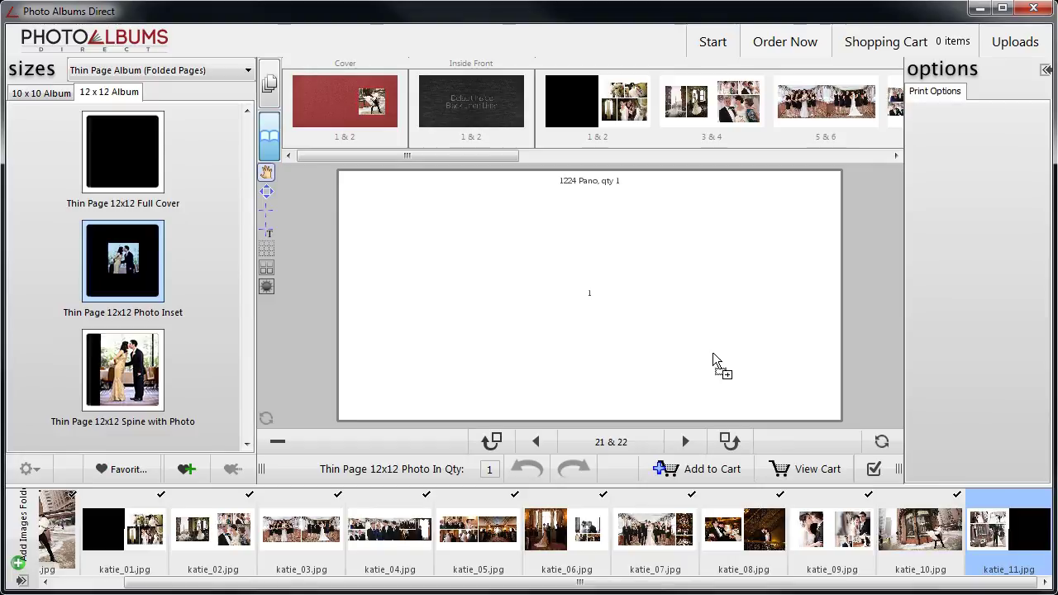
drag(1012, 527, 713, 352)
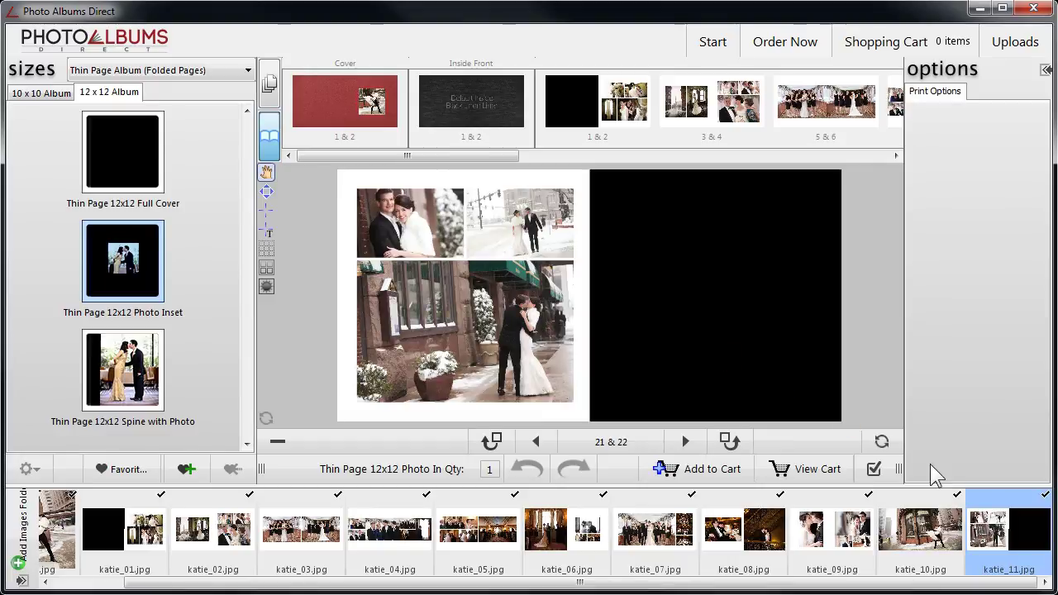
click(963, 495)
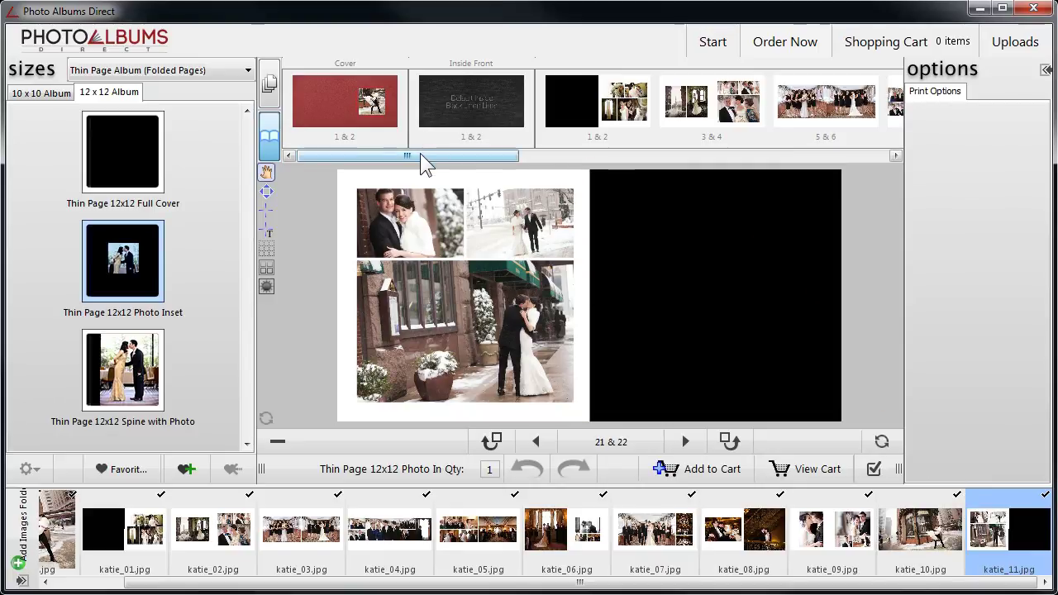
mouse_move(420, 155)
mouse_down()
mouse_move(849, 171)
mouse_move(400, 162)
mouse_up()
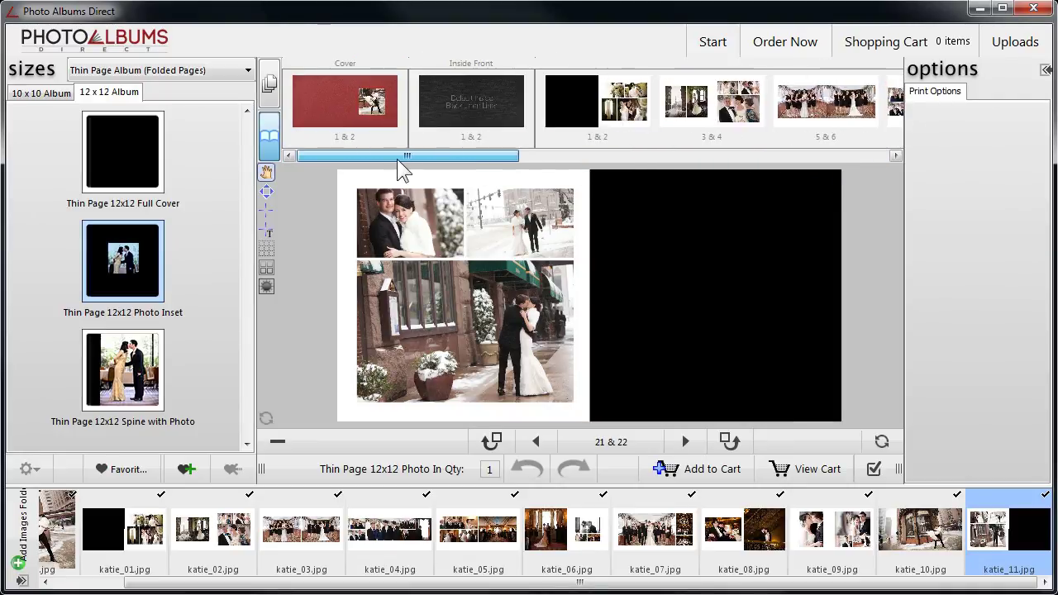
click(697, 442)
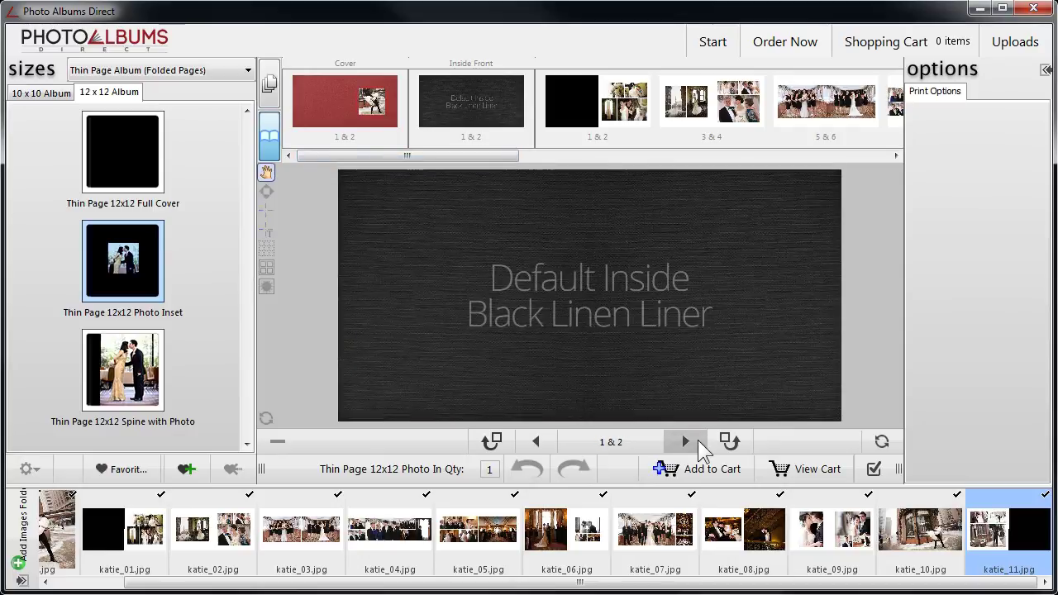
- From the photo-inset front cover, add the album to the cart and view the cart
click(697, 440)
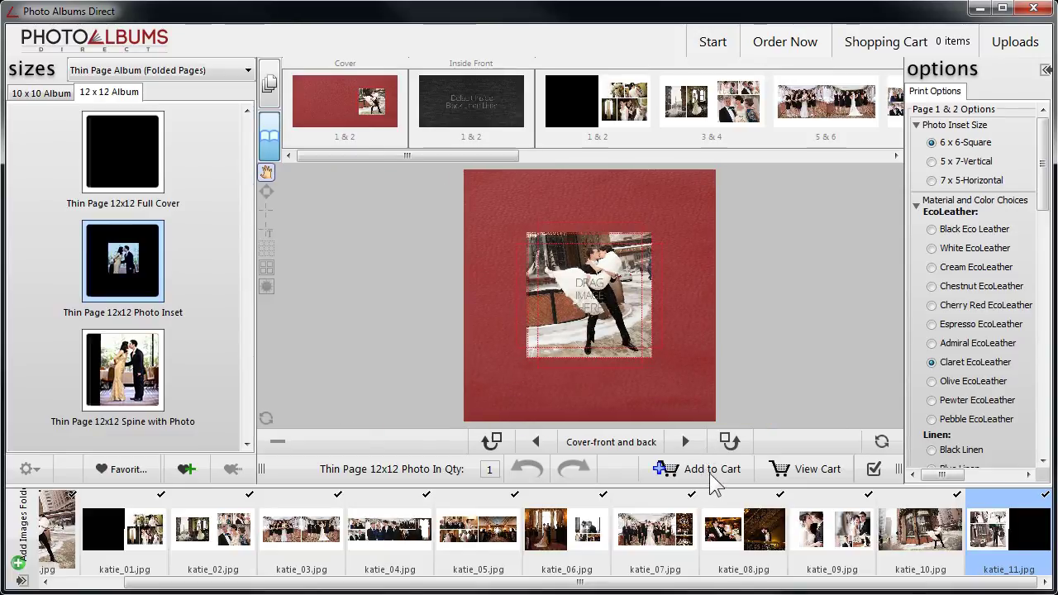
click(711, 478)
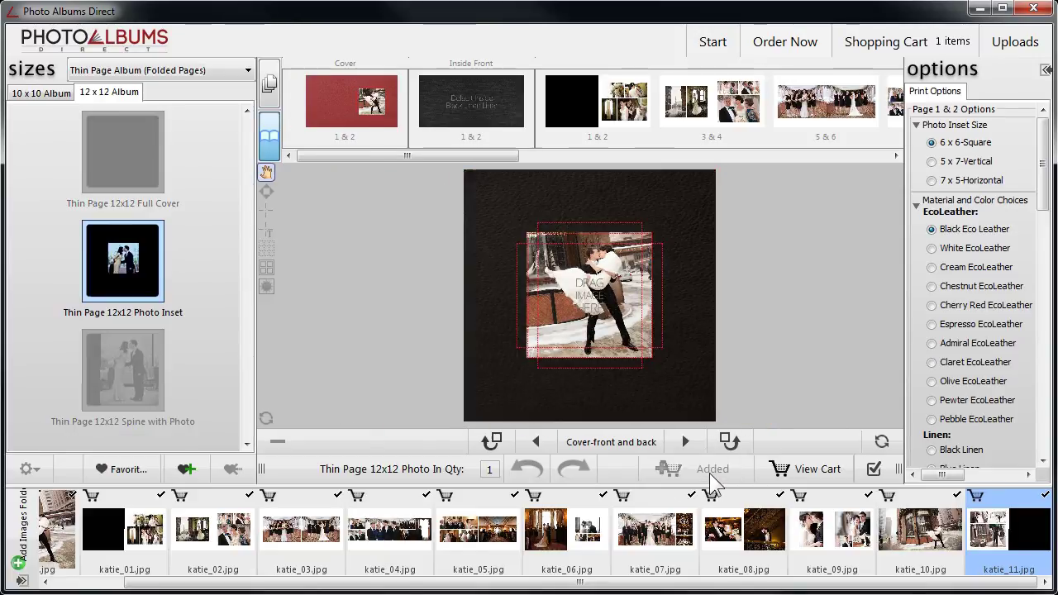
click(817, 476)
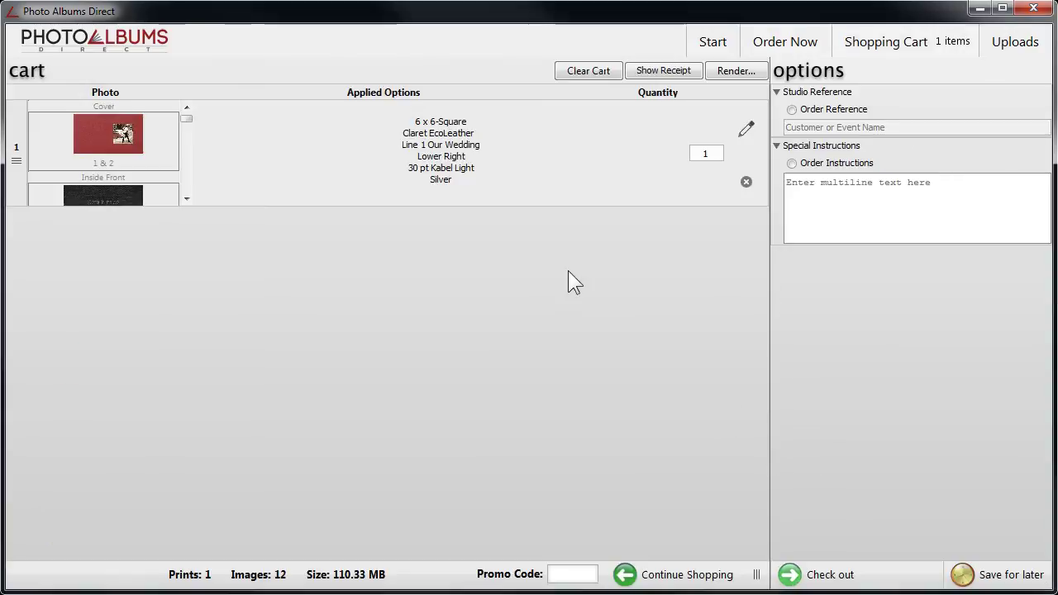
- Turn on Order Reference, leave Order Instructions off, and check out at $238.50
mouse_move(186, 118)
mouse_down()
mouse_move(172, 193)
mouse_move(181, 114)
mouse_move(227, 113)
mouse_up()
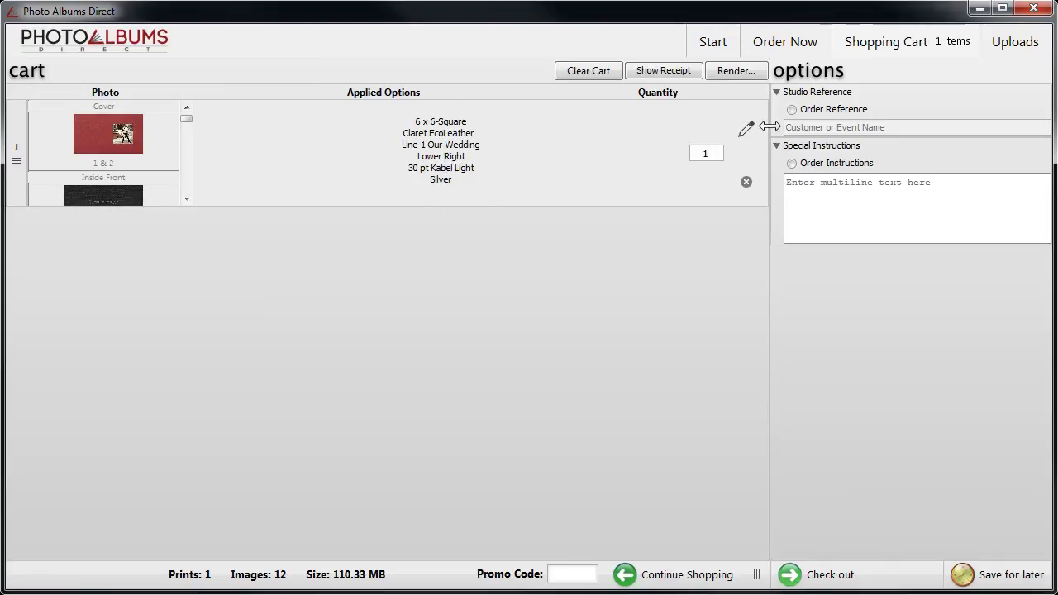
click(792, 111)
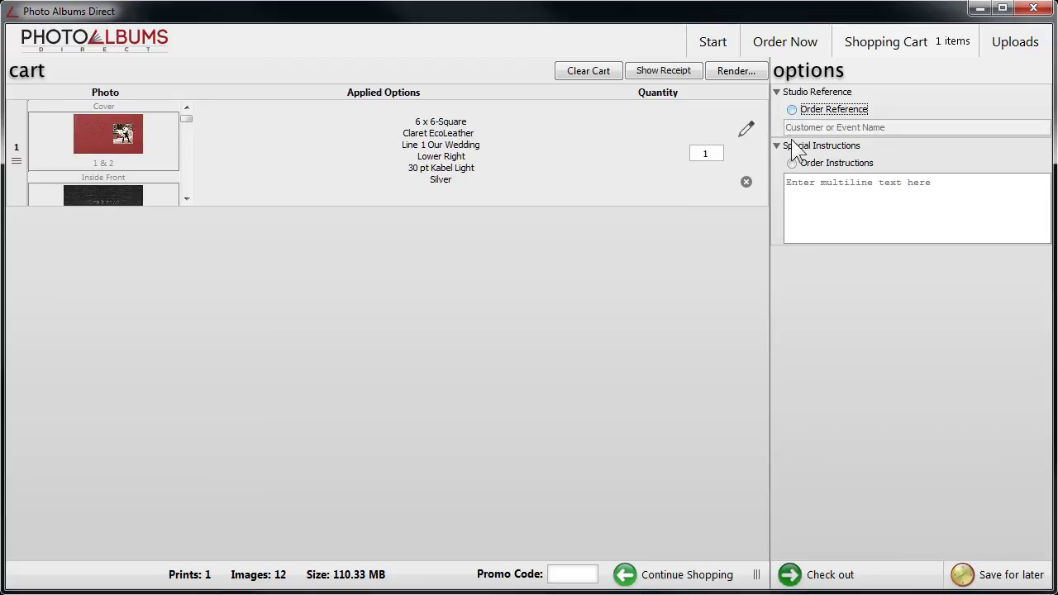
click(792, 163)
click(791, 163)
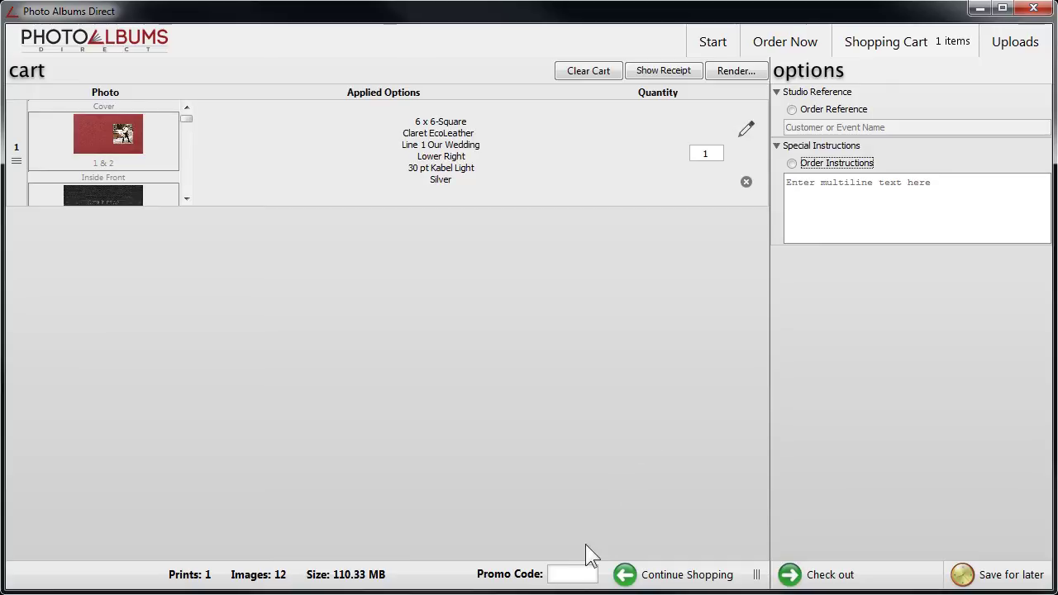
click(571, 574)
click(795, 579)
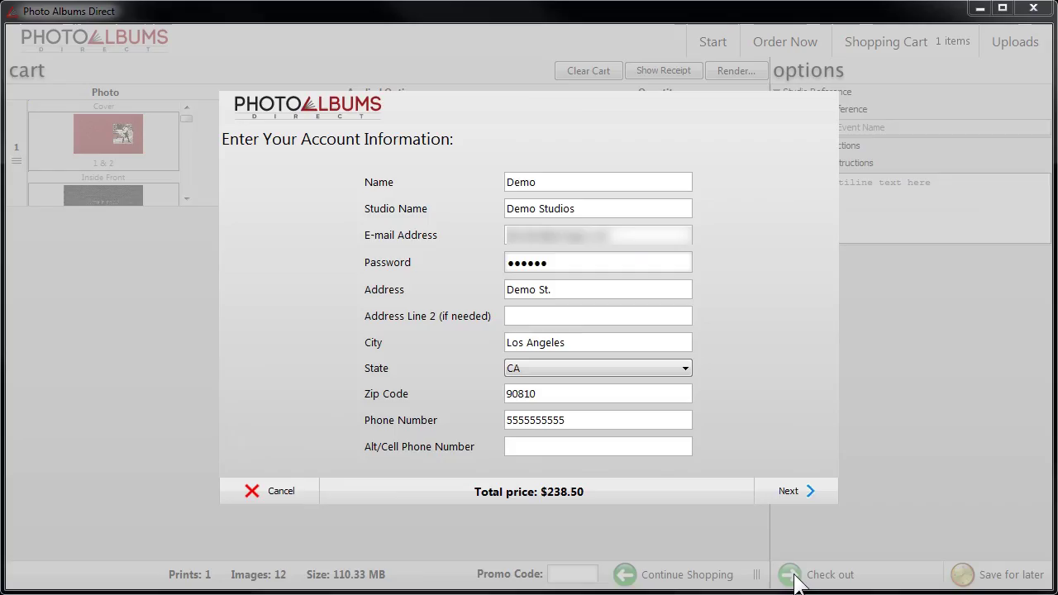